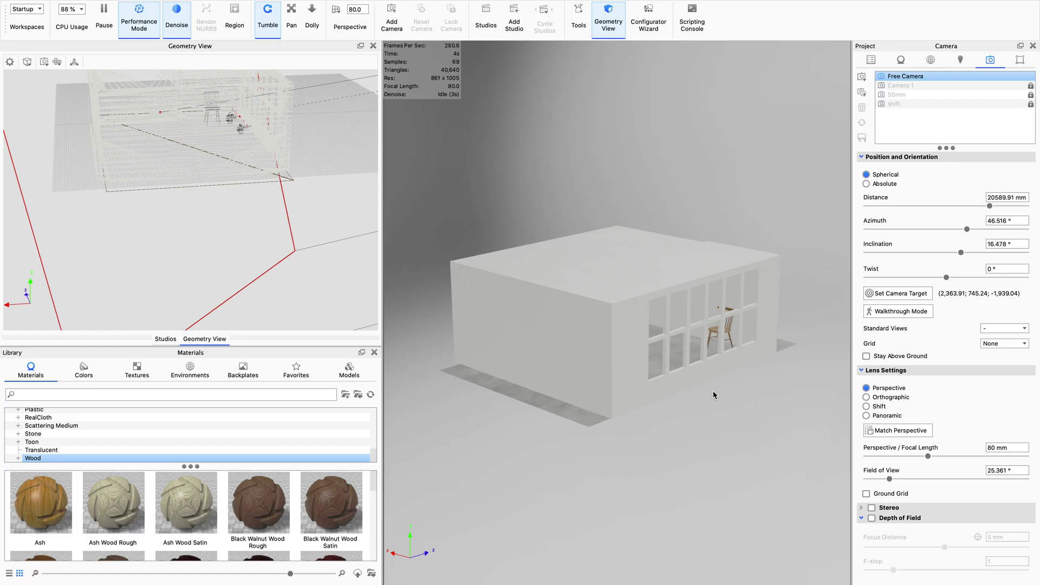
# Orbit and pan around the white house to view it from several exterior angles
pyautogui.moveTo(667, 429); pyautogui.dragTo(692, 425)
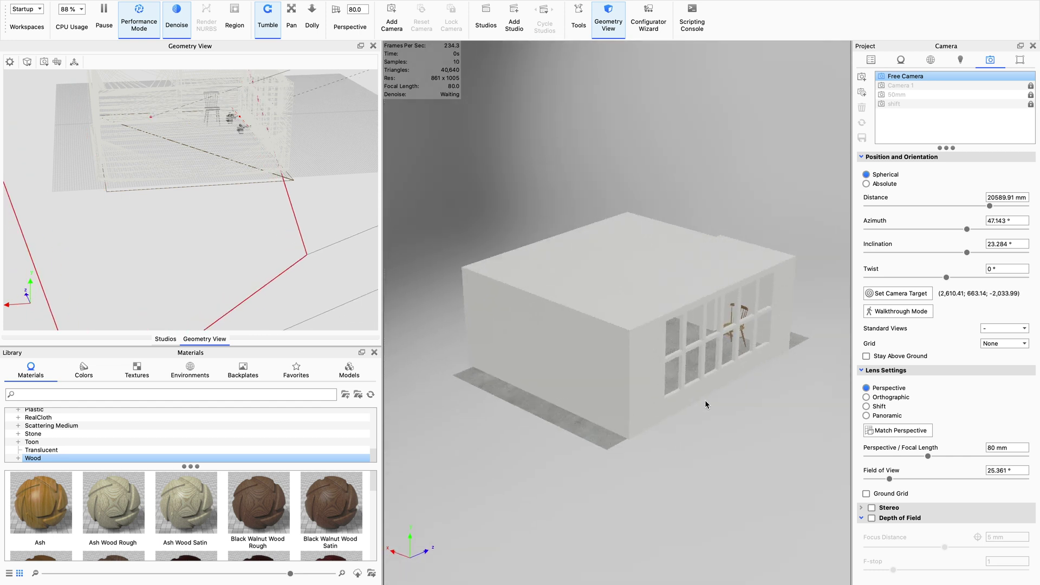
pyautogui.moveTo(717, 411); pyautogui.dragTo(725, 428, button='middle')
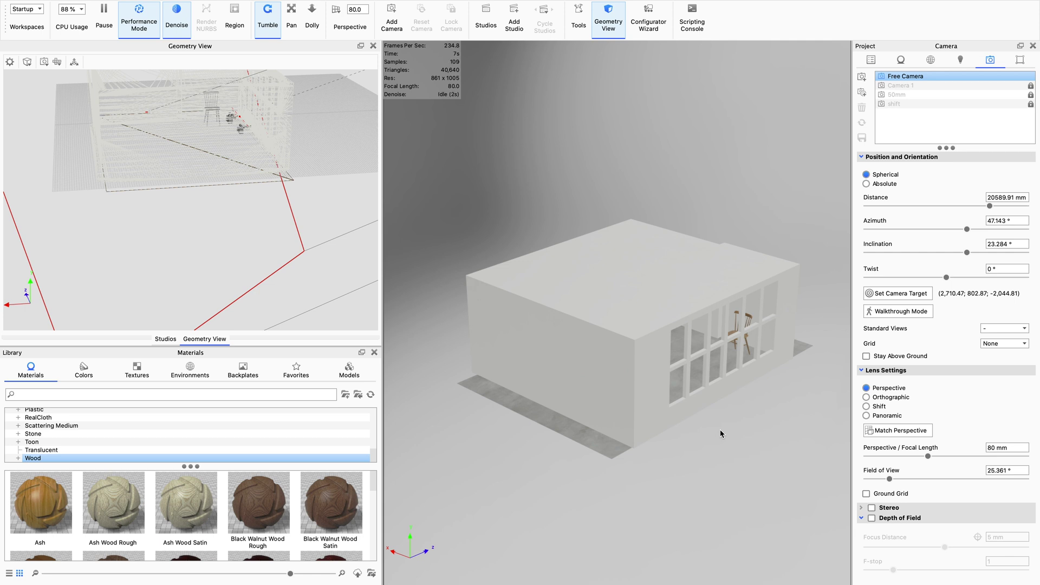
pyautogui.moveTo(726, 459); pyautogui.dragTo(646, 458)
pyautogui.moveTo(692, 417); pyautogui.dragTo(699, 513, button='middle')
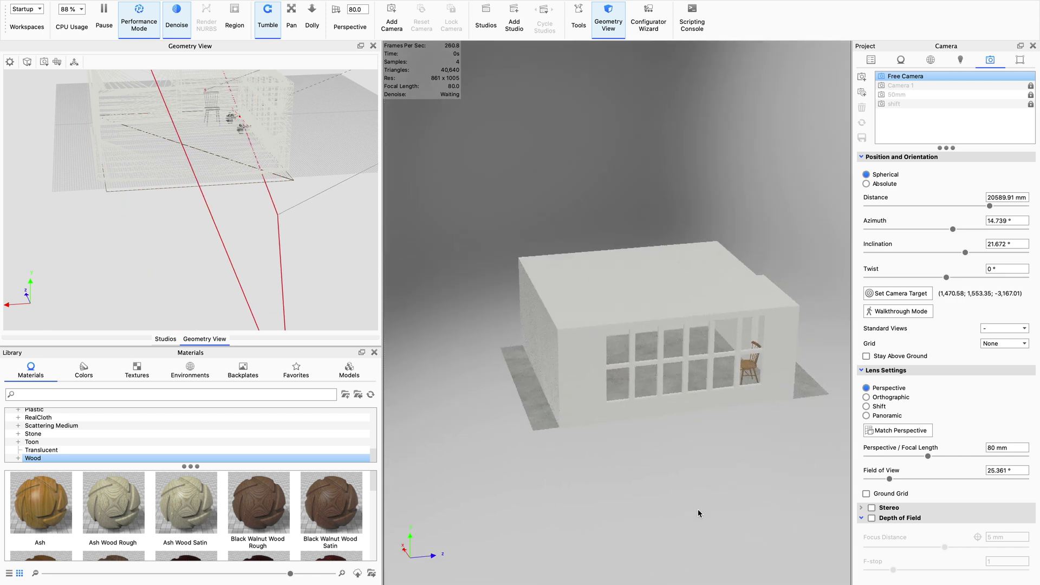
pyautogui.moveTo(699, 512); pyautogui.dragTo(658, 439)
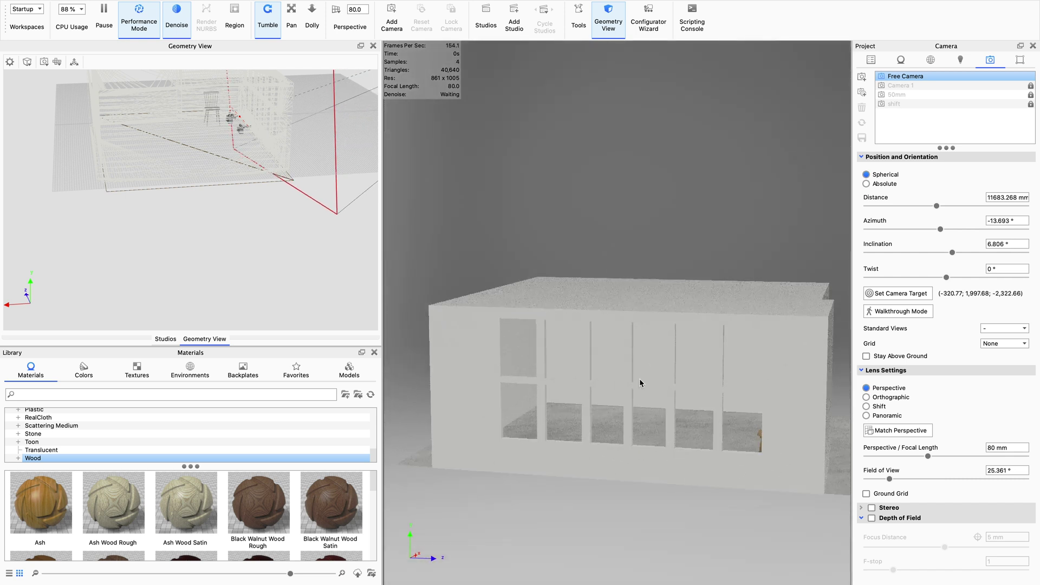
pyautogui.moveTo(649, 399); pyautogui.dragTo(749, 458)
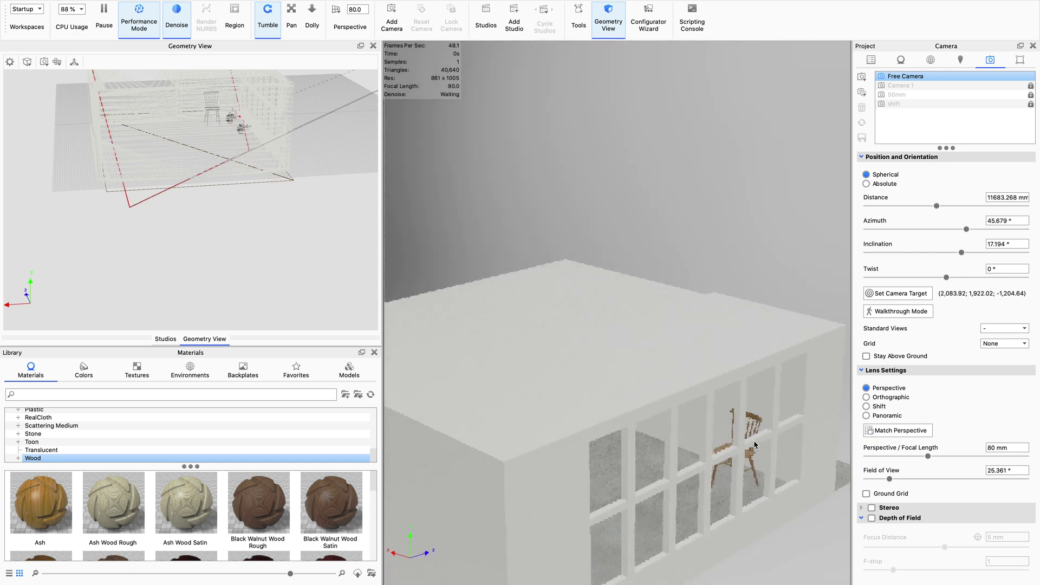
# Reframe the house from its side and open the Advanced-type Ground Material for editing
pyautogui.scroll(-10, 754, 444)
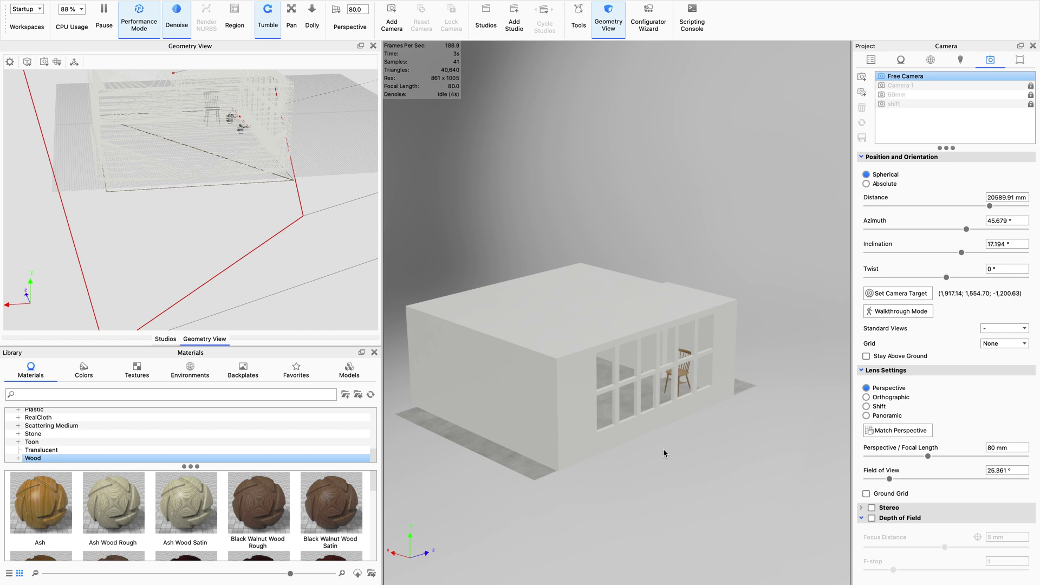
pyautogui.scroll(-15, 690, 414)
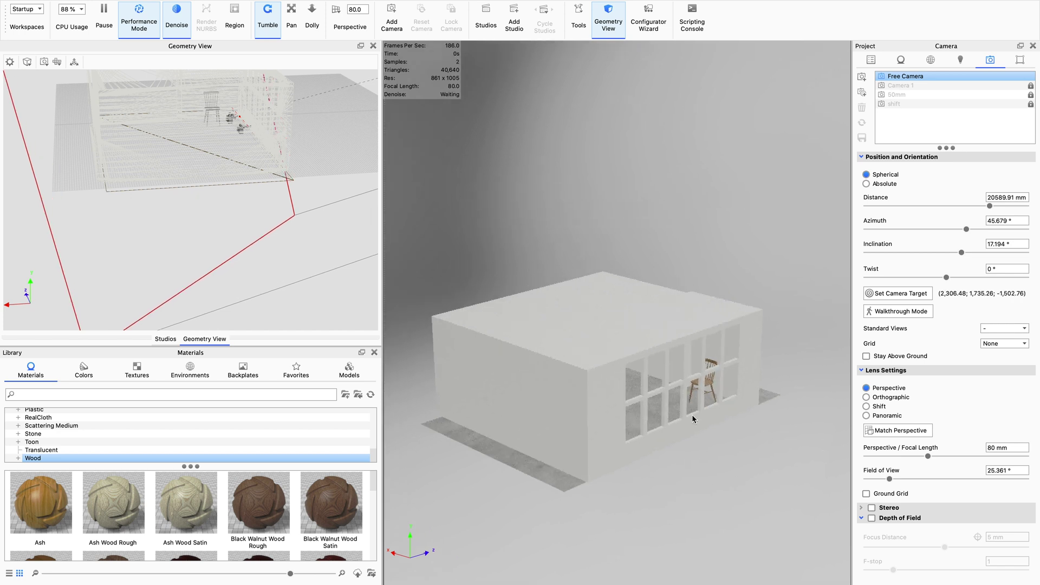
pyautogui.moveTo(688, 415); pyautogui.dragTo(686, 379)
pyautogui.scroll(7, 733, 395)
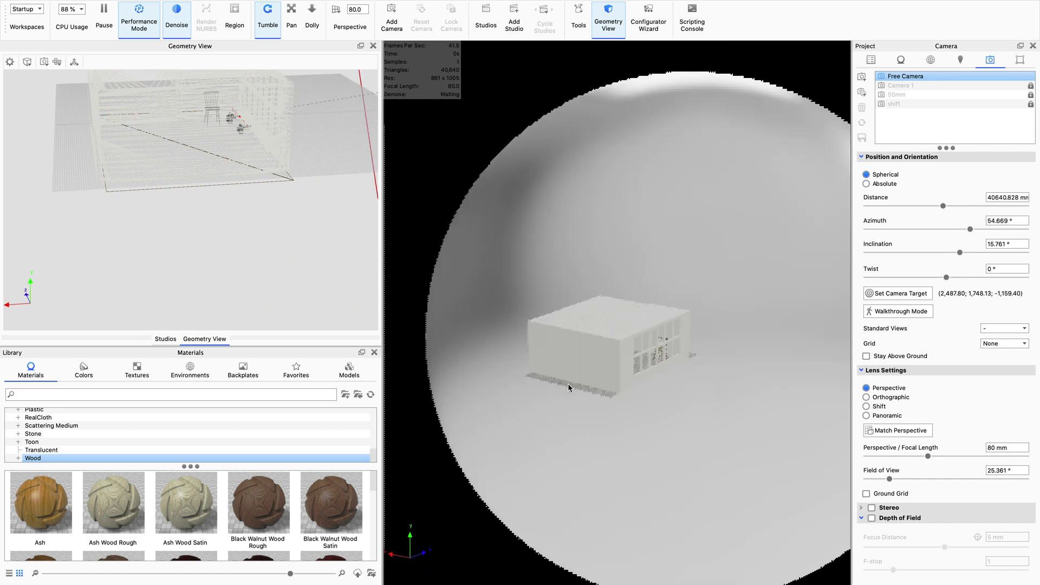
pyautogui.scroll(3, 568, 388)
pyautogui.scroll(3, 675, 398)
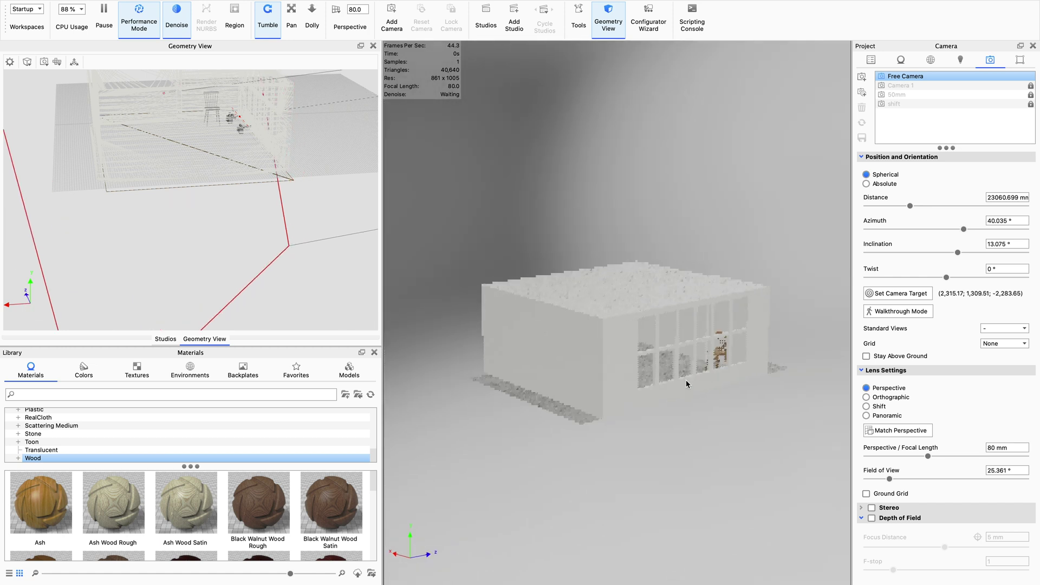
pyautogui.doubleClick(580, 424)
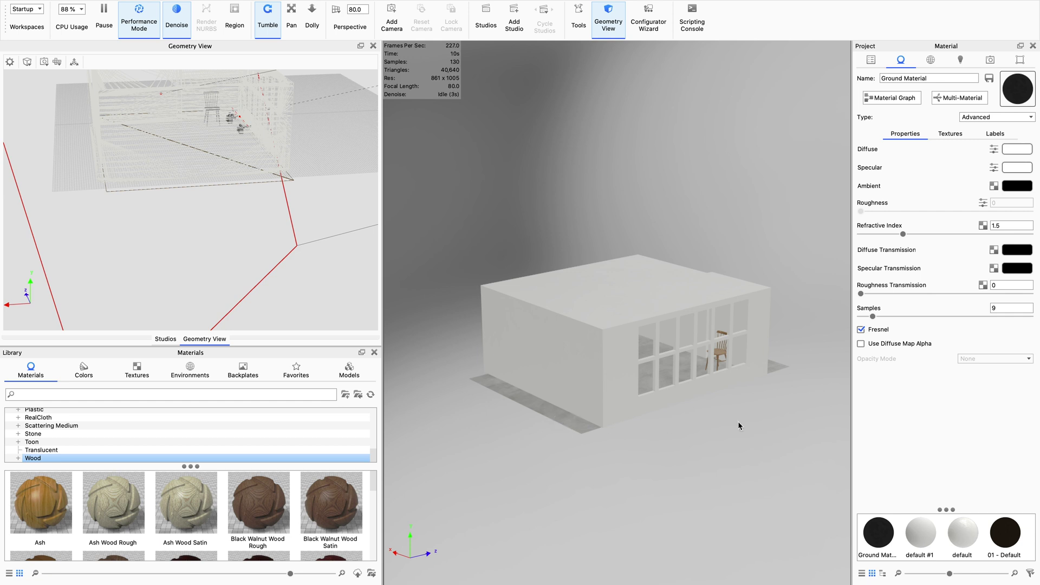
# Move the camera inside the house toward the window wall and floor
pyautogui.moveTo(738, 425); pyautogui.dragTo(648, 354)
pyautogui.scroll(10, 648, 353)
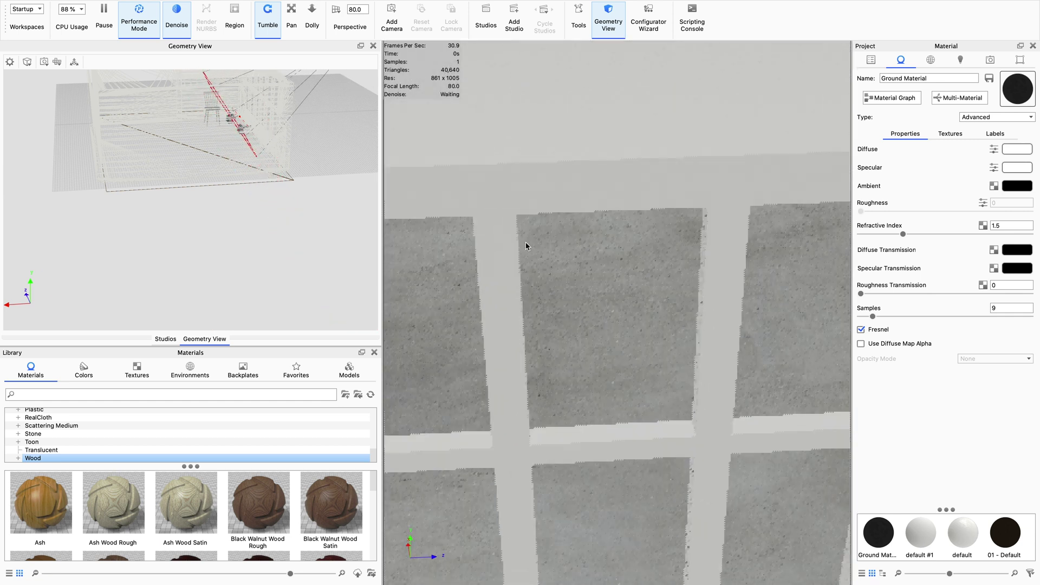
pyautogui.scroll(10, 623, 348)
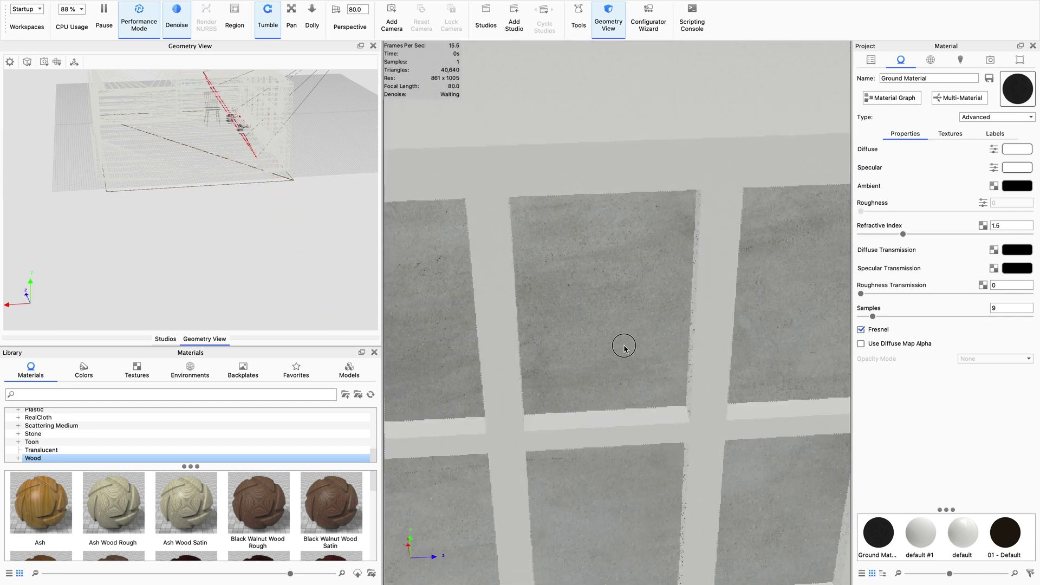
pyautogui.moveTo(618, 371); pyautogui.dragTo(610, 327)
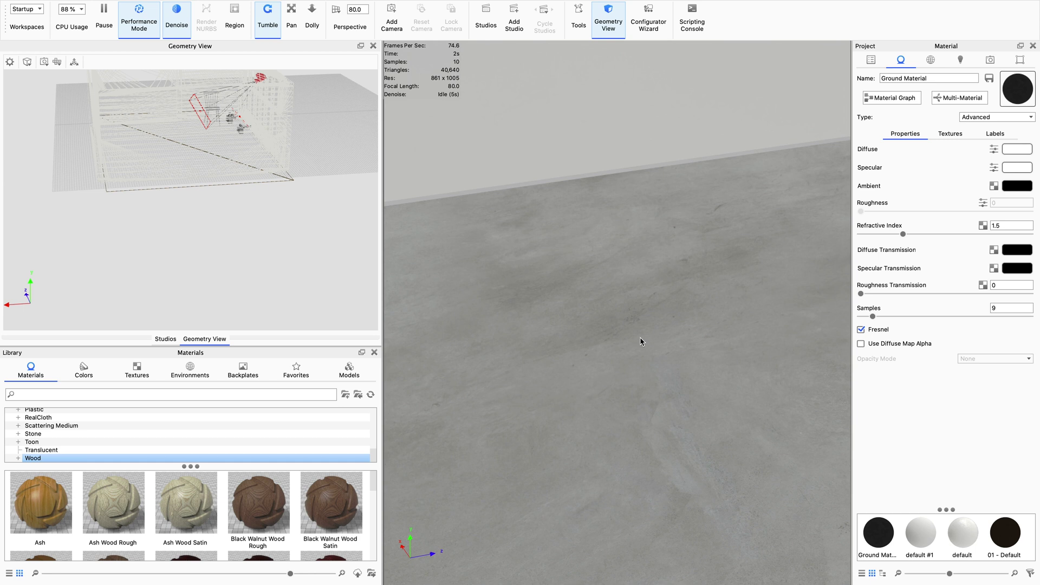
pyautogui.scroll(5, 639, 337)
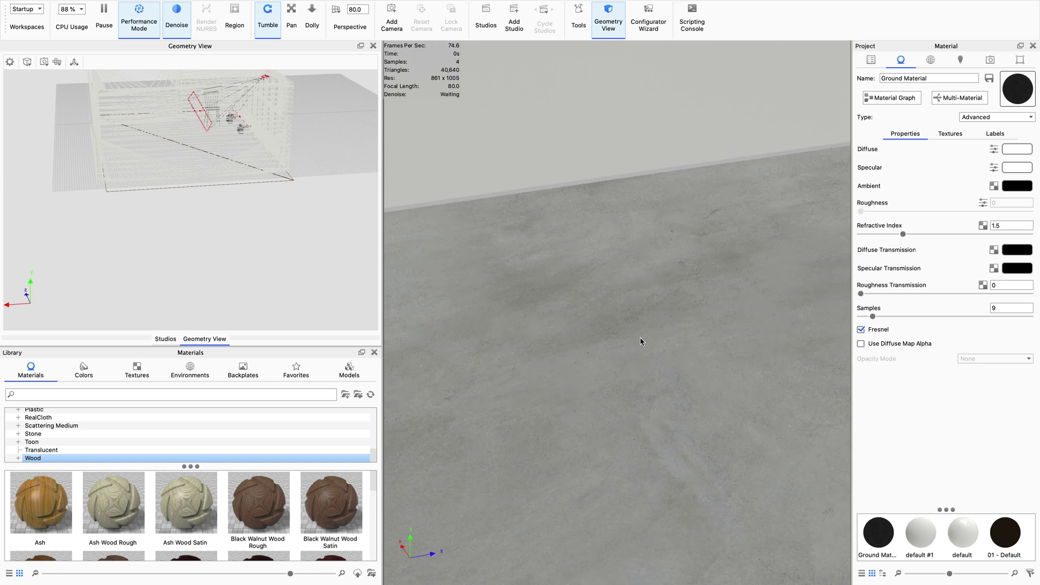
pyautogui.scroll(-2, 639, 340)
pyautogui.scroll(-4, 677, 447)
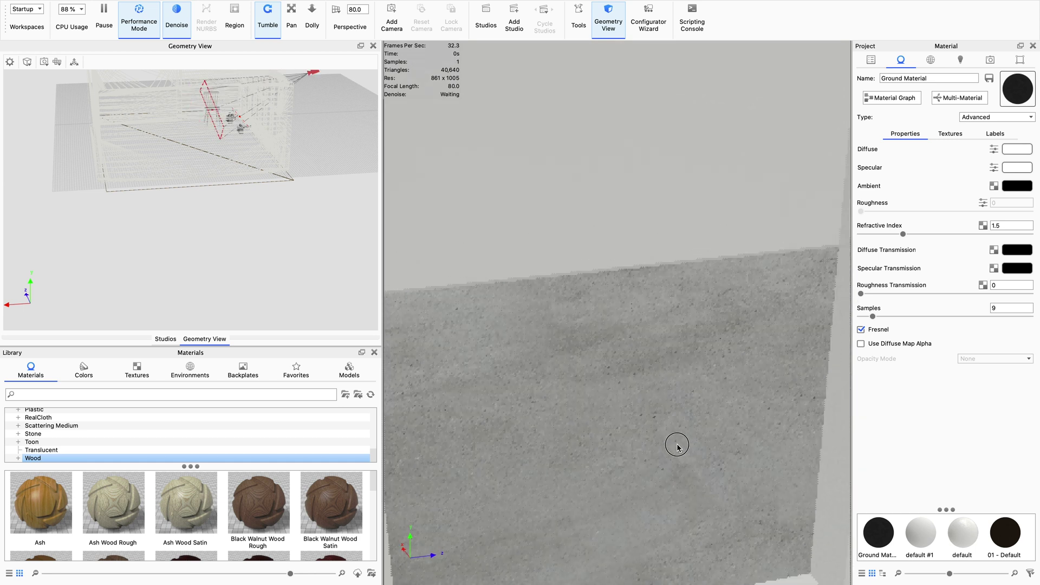
pyautogui.scroll(-4, 676, 436)
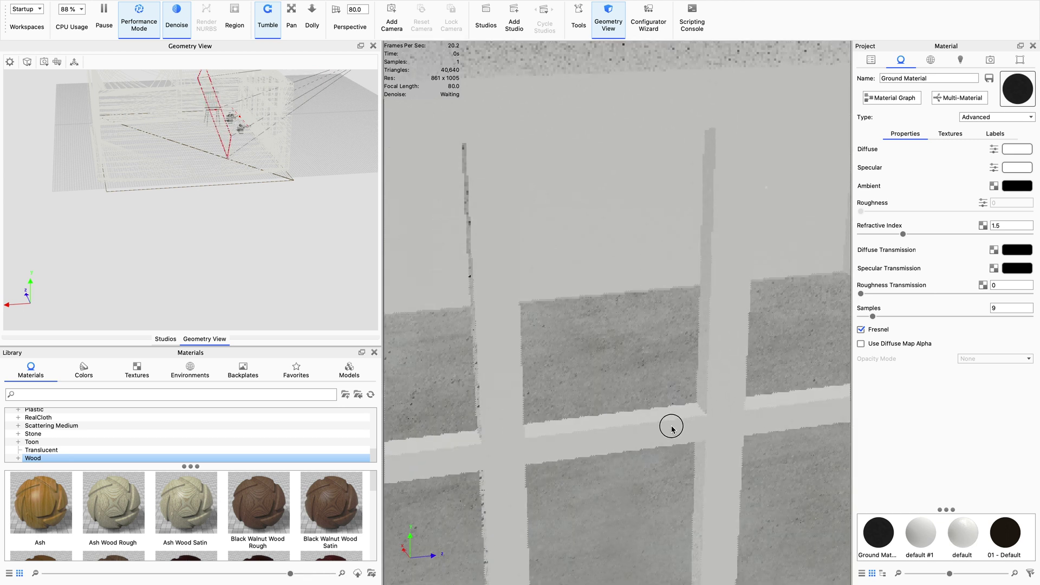
pyautogui.scroll(2, 650, 428)
# Load the wall's 'default' Paint material and show its Material Graph
pyautogui.moveTo(627, 431); pyautogui.dragTo(627, 251)
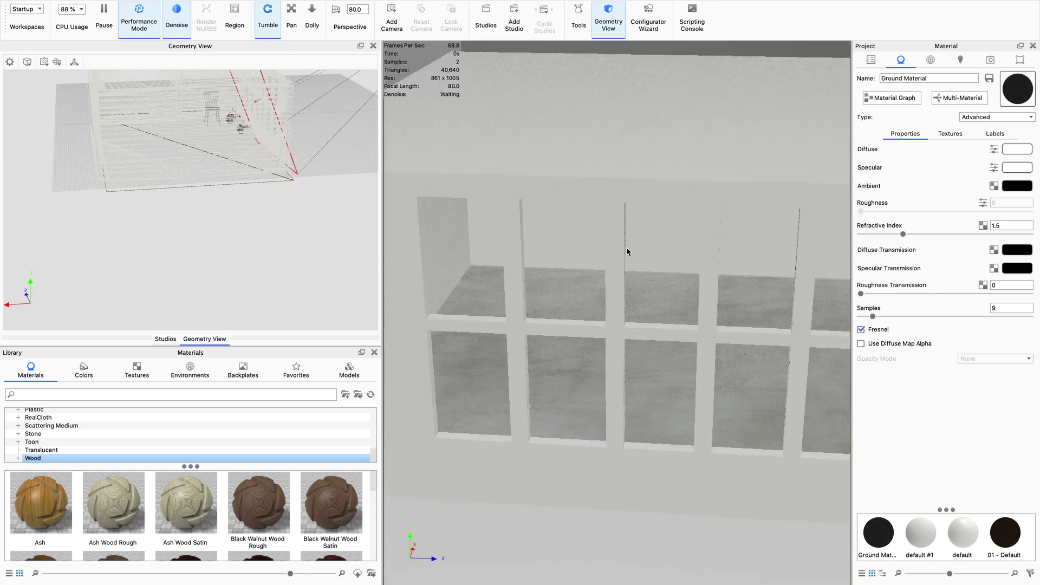
pyautogui.doubleClick(619, 245)
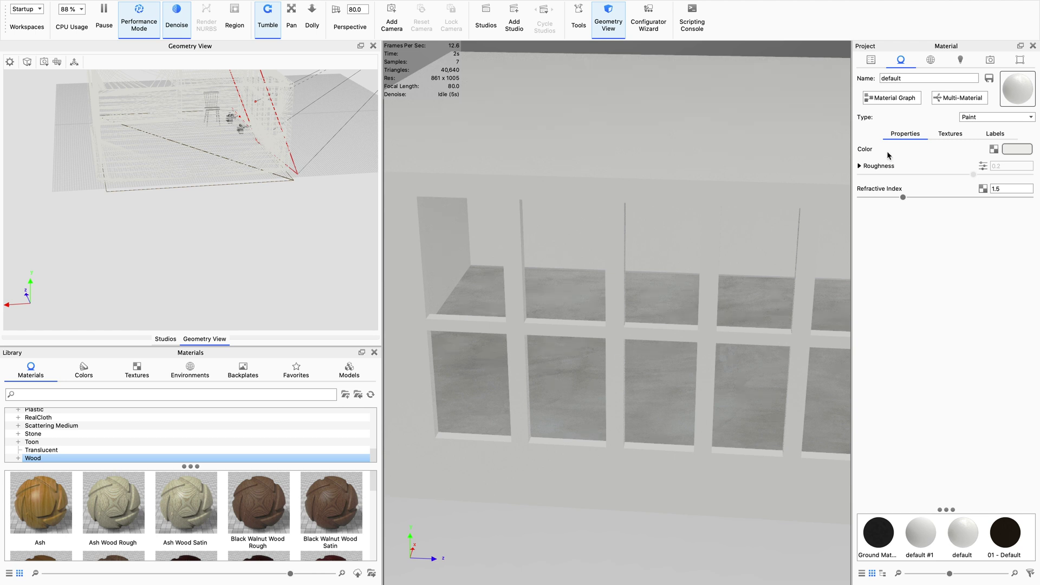
pyautogui.click(892, 98)
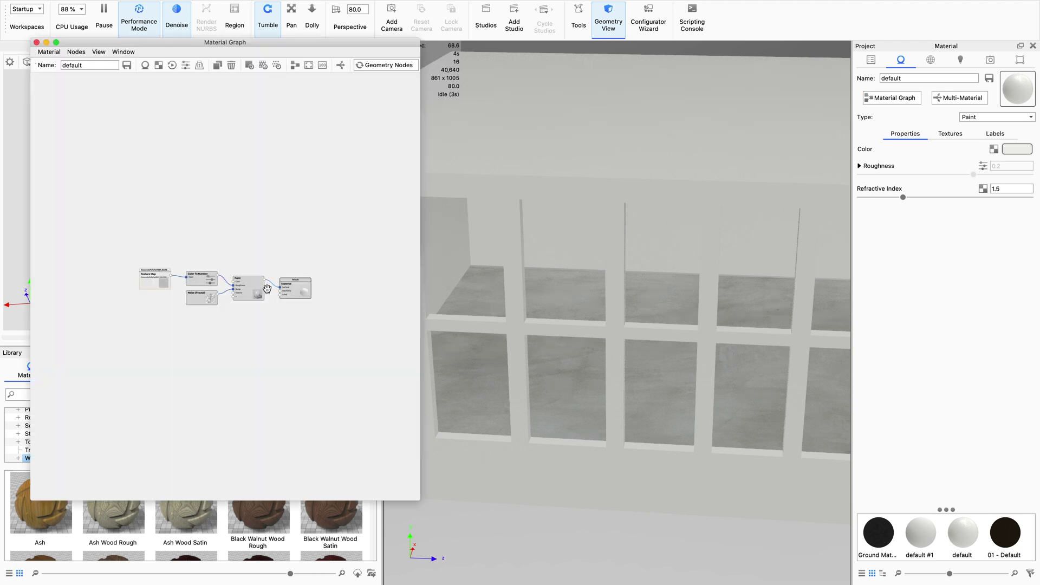
# Inspect the concrete gloss Texture Map node at 4700 mm and preview only that texture
pyautogui.scroll(5, 235, 325)
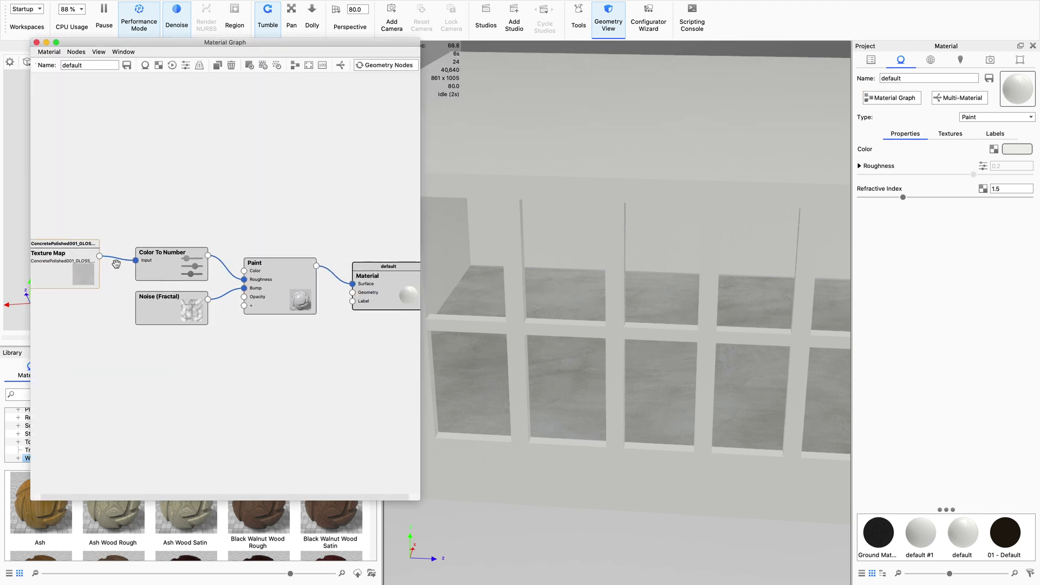
pyautogui.doubleClick(63, 271)
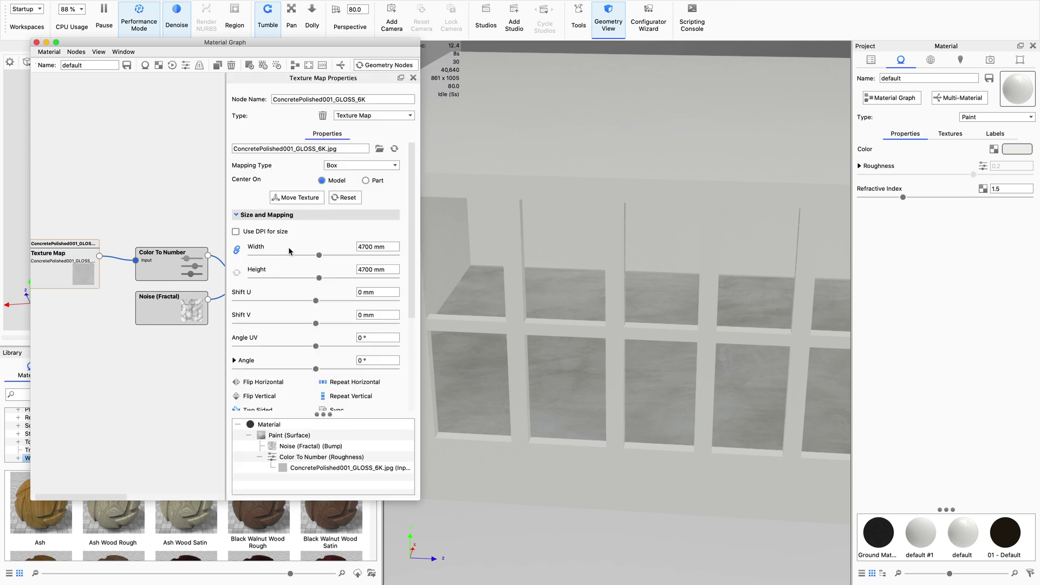
pyautogui.press('s')
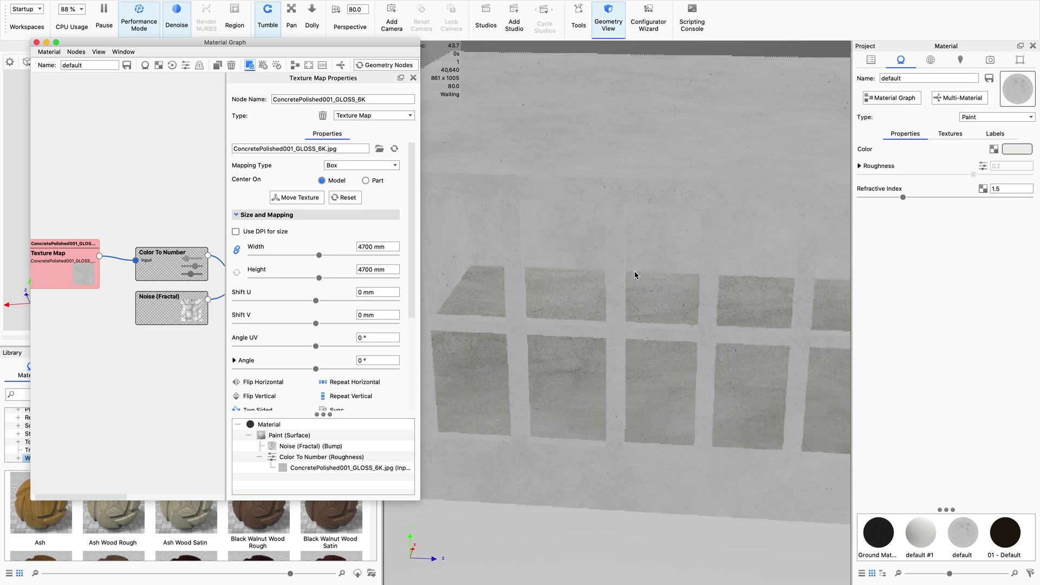
# Frame the wooden chair from slightly above and close the Material Graph window
pyautogui.moveTo(635, 271); pyautogui.dragTo(649, 385)
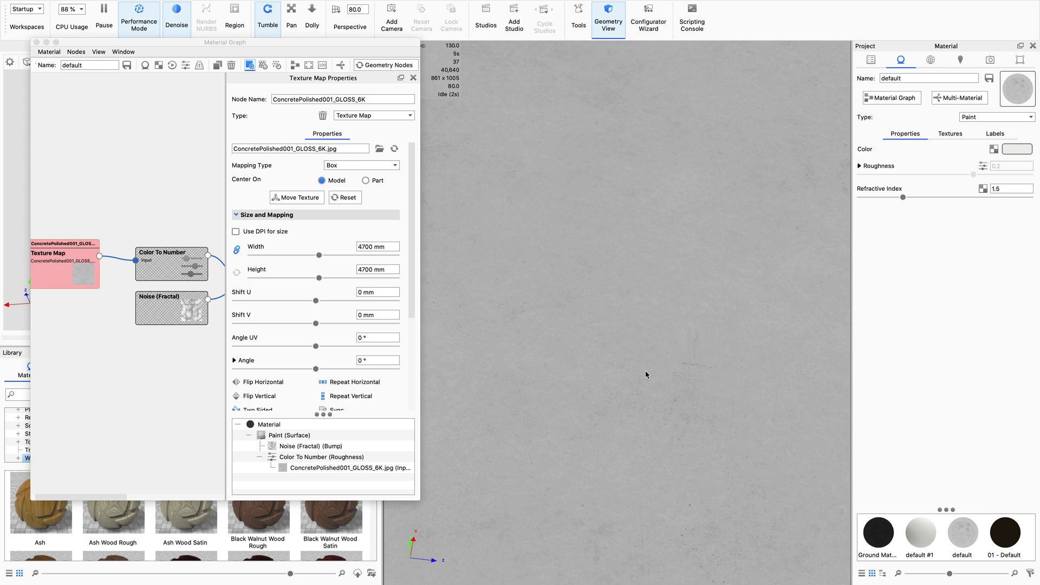
pyautogui.moveTo(646, 374); pyautogui.dragTo(676, 372)
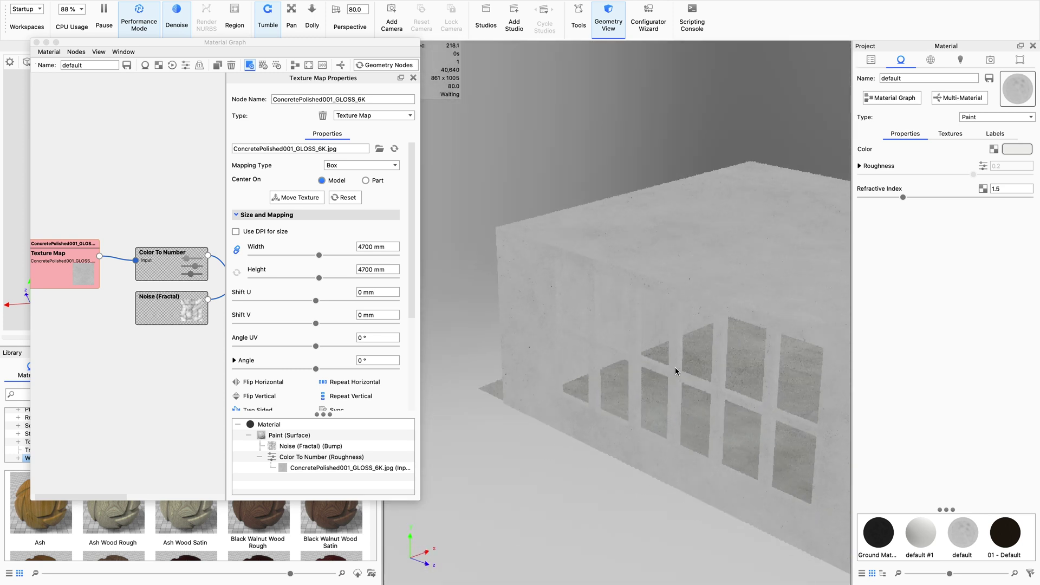
pyautogui.moveTo(684, 409); pyautogui.dragTo(647, 411)
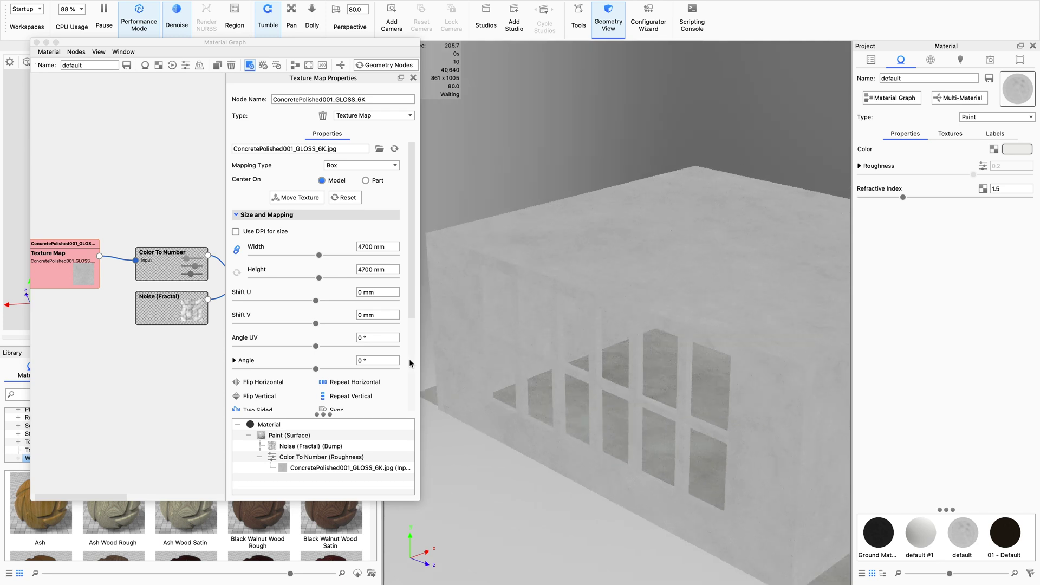
pyautogui.moveTo(460, 352); pyautogui.dragTo(663, 310)
pyautogui.moveTo(697, 471); pyautogui.dragTo(722, 428)
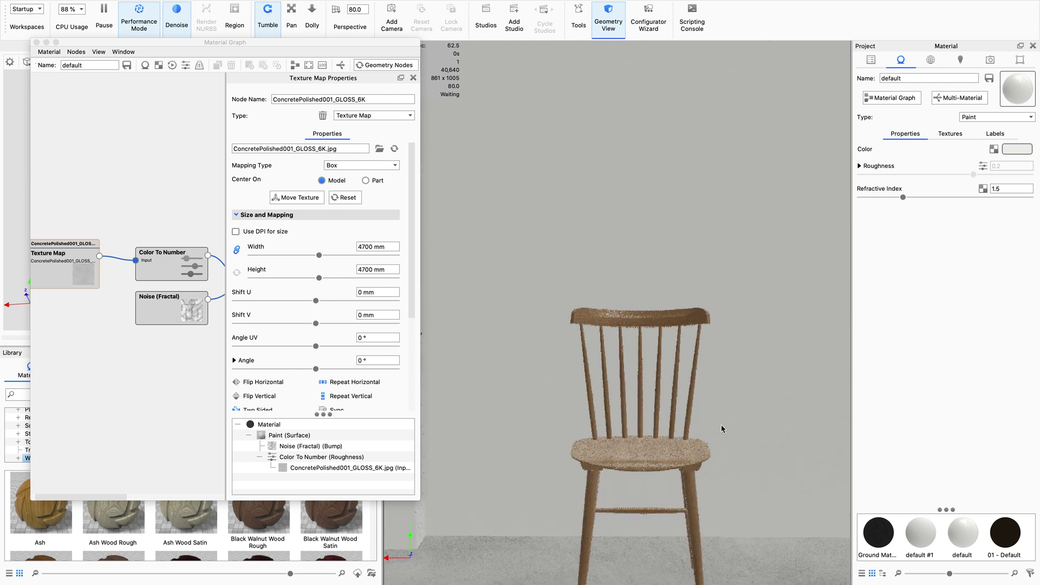
pyautogui.moveTo(707, 358); pyautogui.dragTo(688, 377)
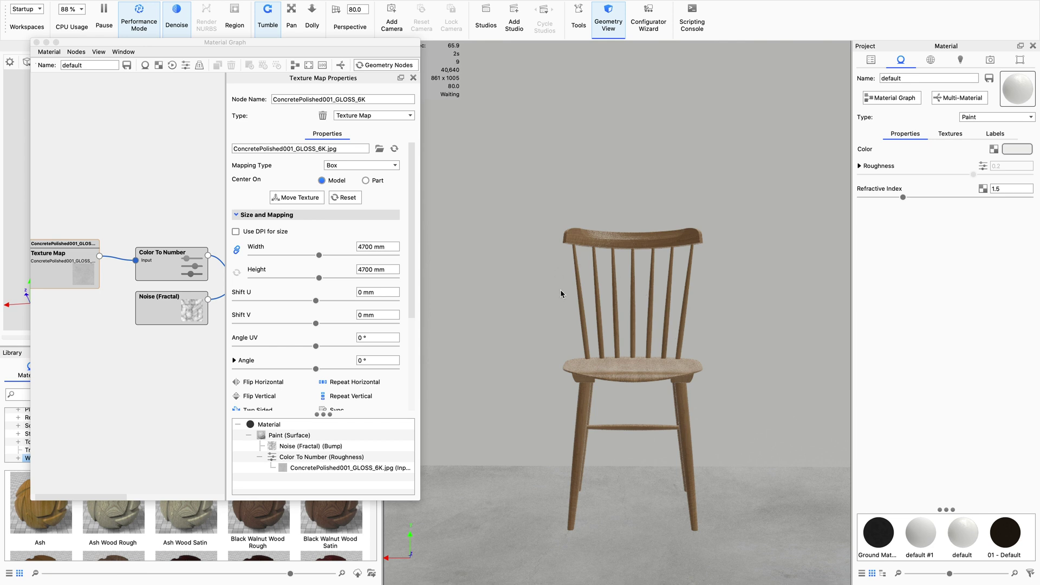
pyautogui.click(36, 42)
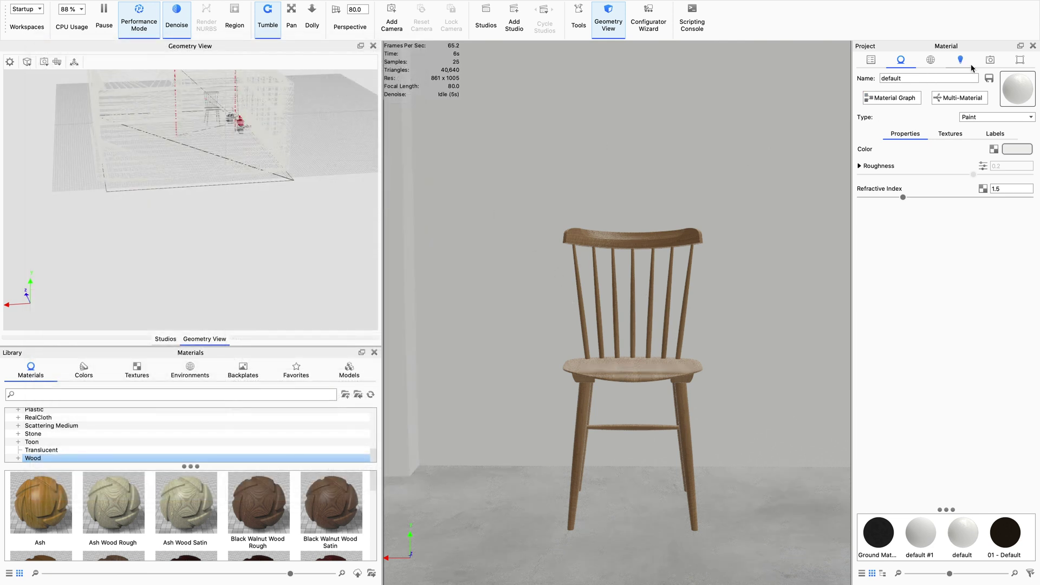
# Raise the camera and pull it back to 4213 mm to frame the whole chair, then show Environment settings
pyautogui.click(996, 61)
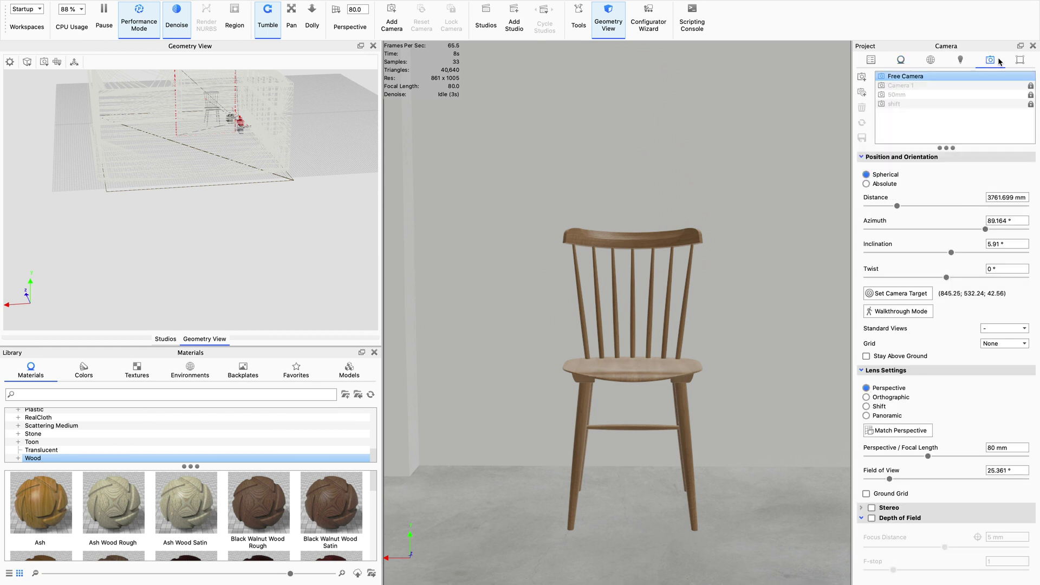
pyautogui.moveTo(625, 408); pyautogui.dragTo(597, 324)
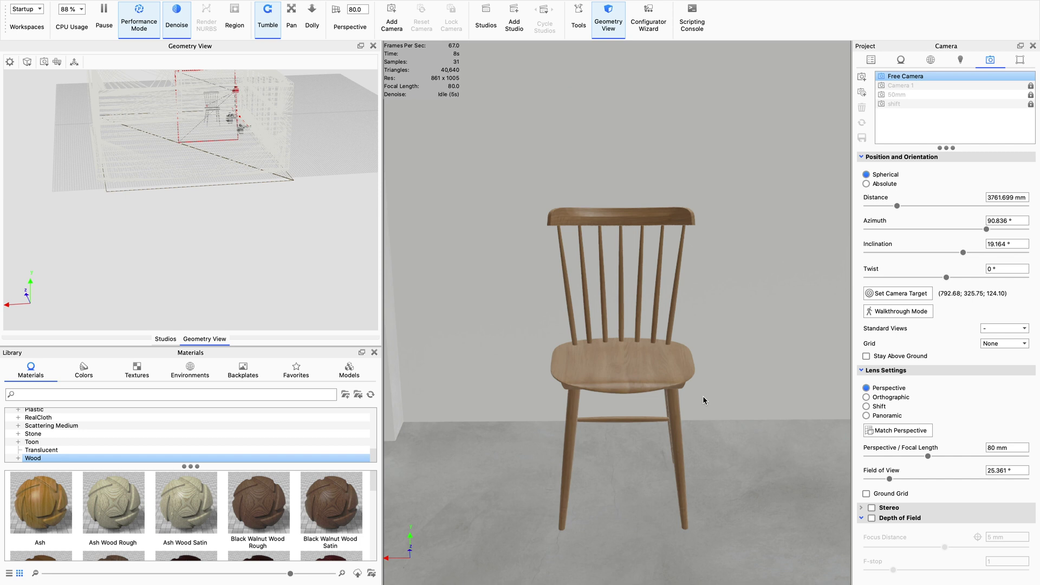
pyautogui.scroll(-3, 704, 433)
pyautogui.scroll(2, 677, 452)
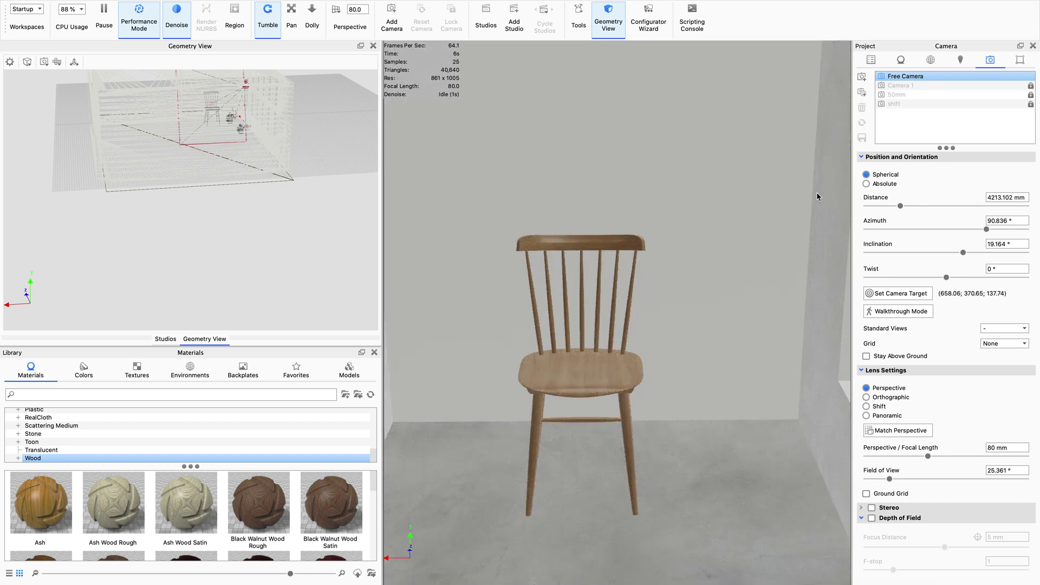
pyautogui.click(919, 66)
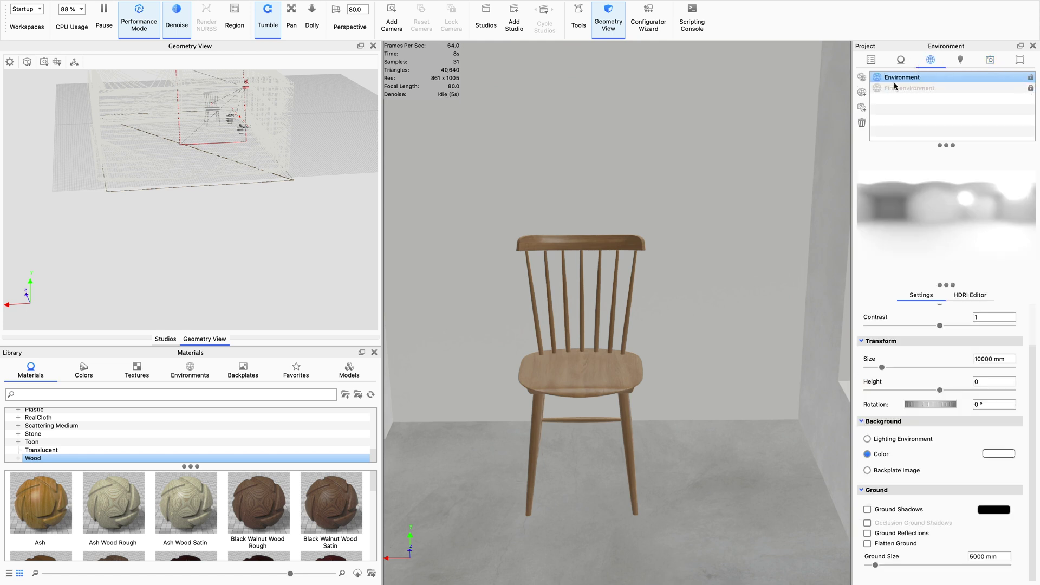
# Inspect the house against the lighting environment and add a 'New Environment' to the list
pyautogui.scroll(-10, 678, 402)
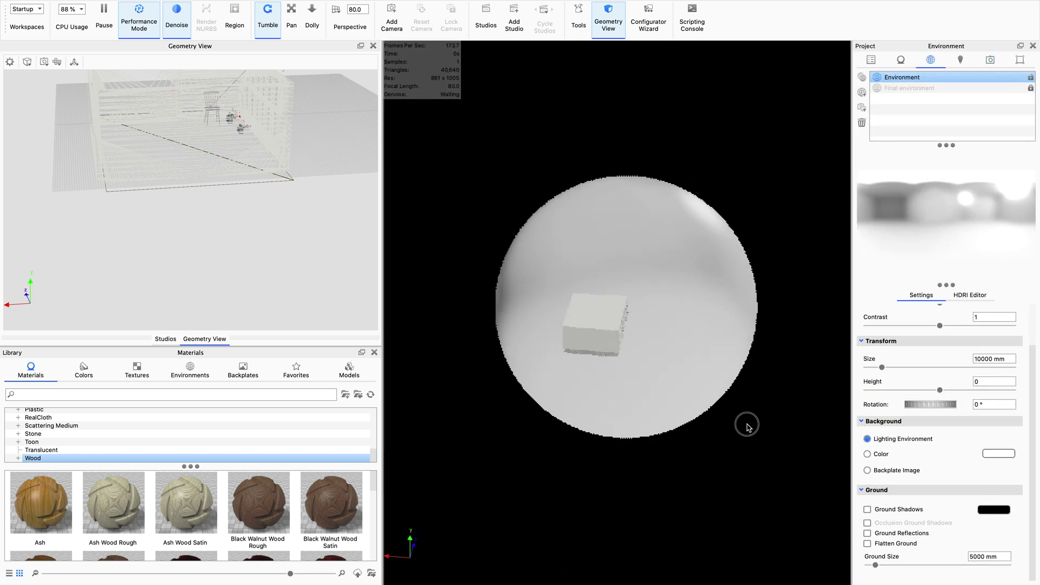
pyautogui.moveTo(663, 353); pyautogui.dragTo(623, 266)
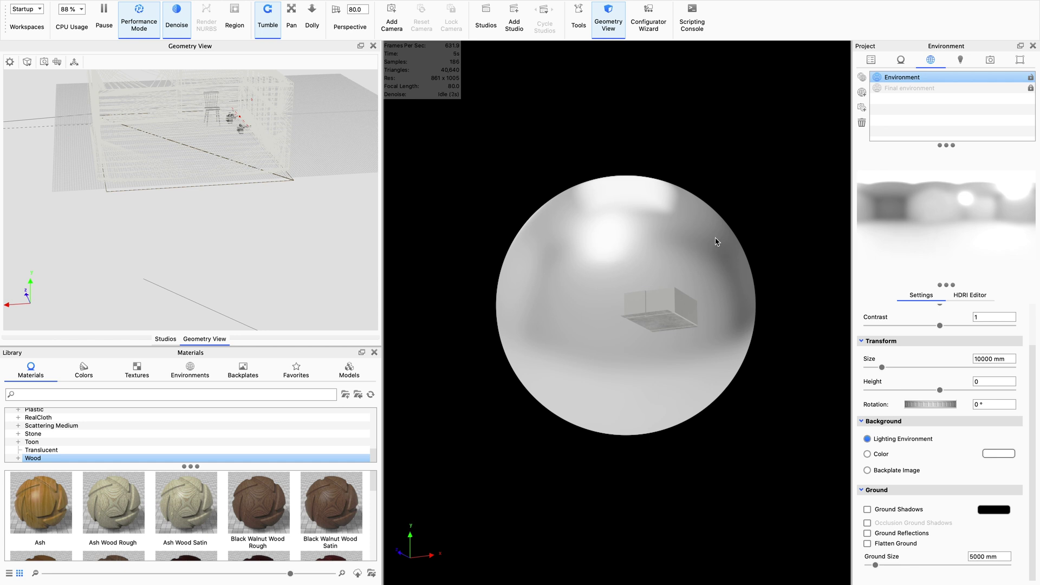
pyautogui.moveTo(720, 278); pyautogui.dragTo(564, 357)
pyautogui.scroll(5, 650, 360)
pyautogui.scroll(5, 623, 342)
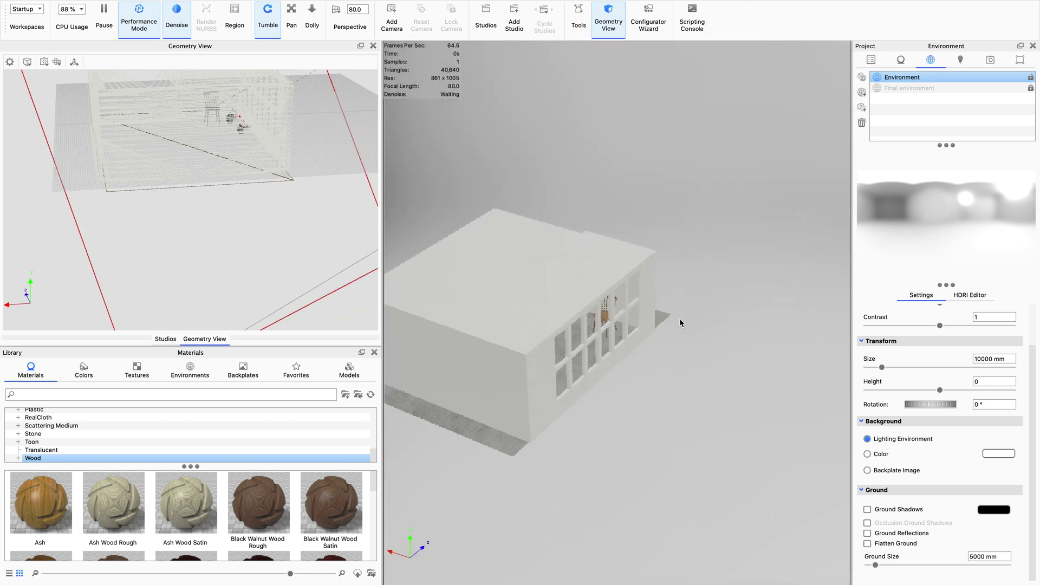
pyautogui.moveTo(680, 323); pyautogui.dragTo(580, 383)
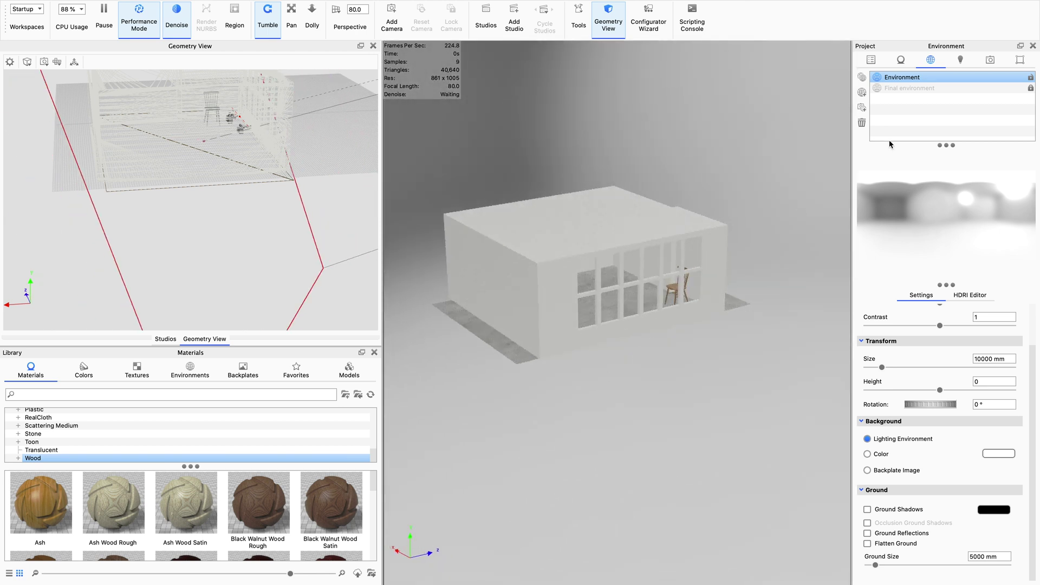
pyautogui.click(865, 94)
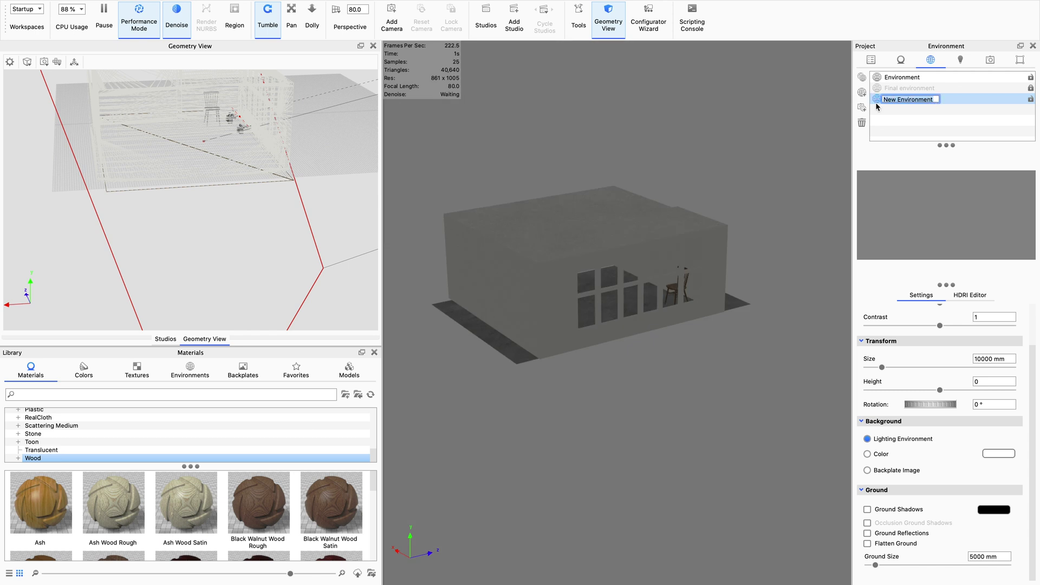
# Rename the new environment 'tutorial'
pyautogui.write('tutorial')
pyautogui.press('Return')
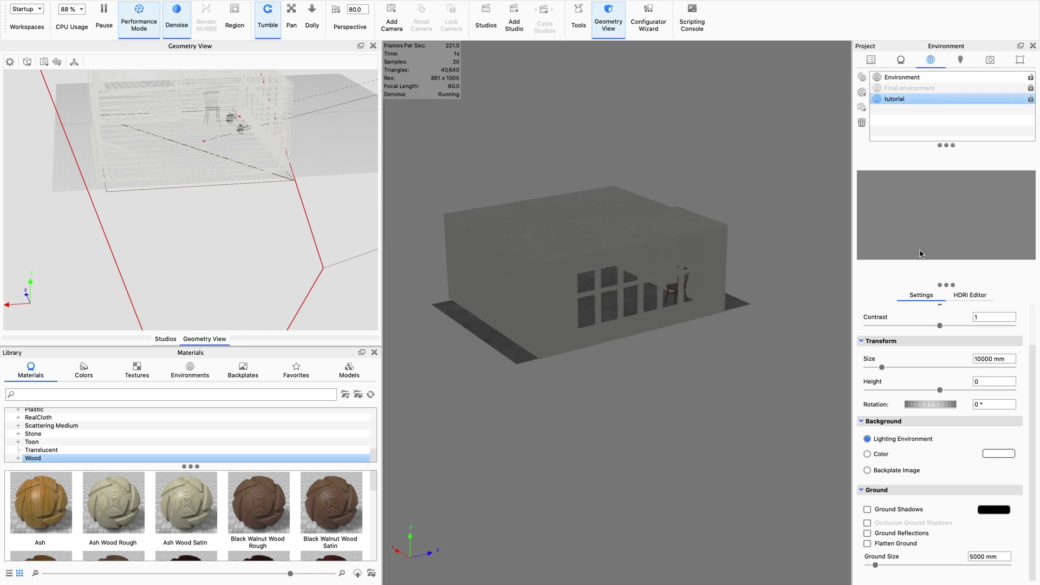
pyautogui.click(971, 296)
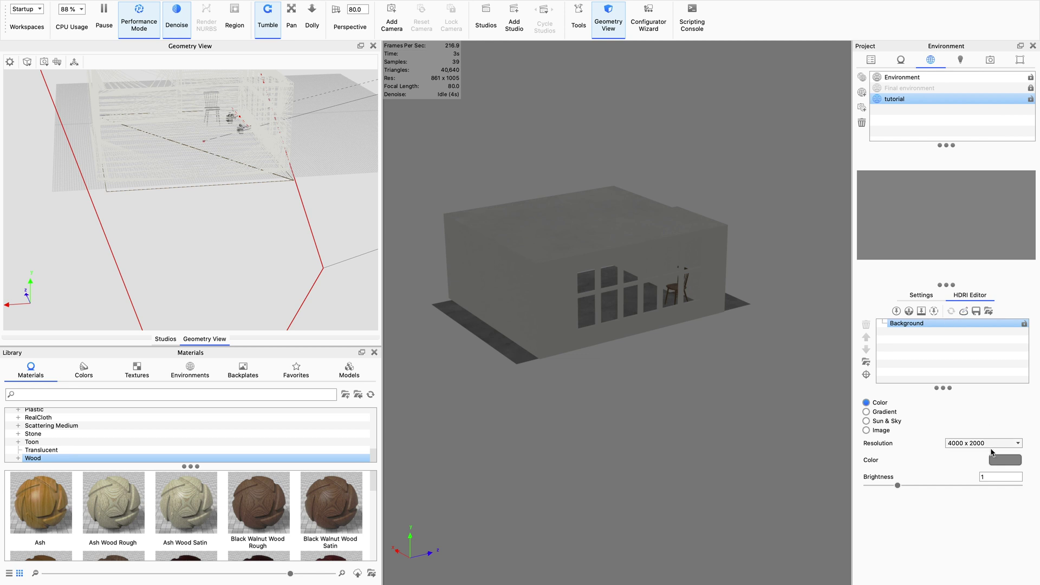
# Make the HDRI background solid black and add a highlight pin
pyautogui.click(1001, 461)
pyautogui.moveTo(912, 280); pyautogui.dragTo(857, 320)
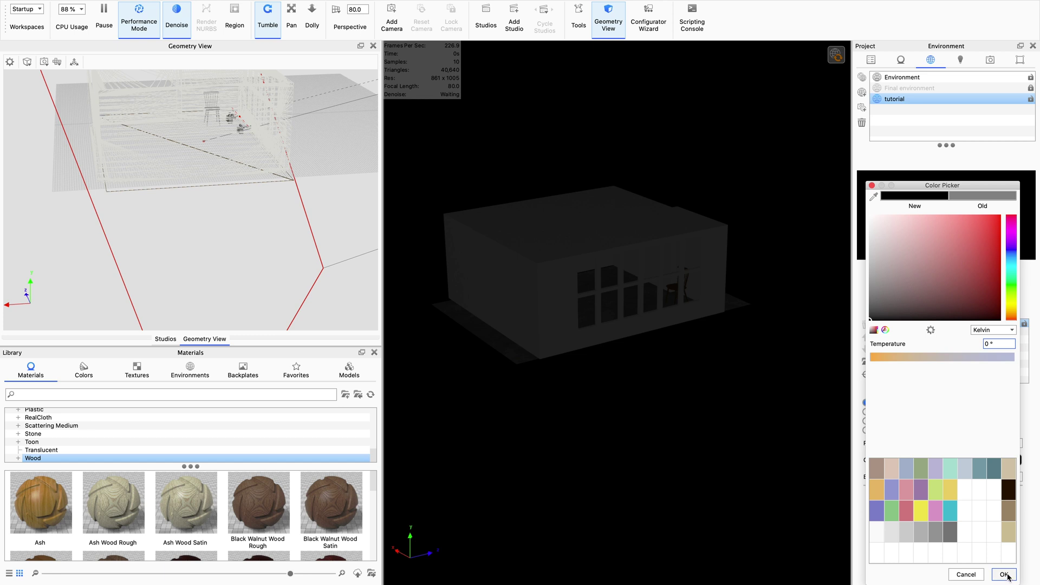
pyautogui.click(1004, 574)
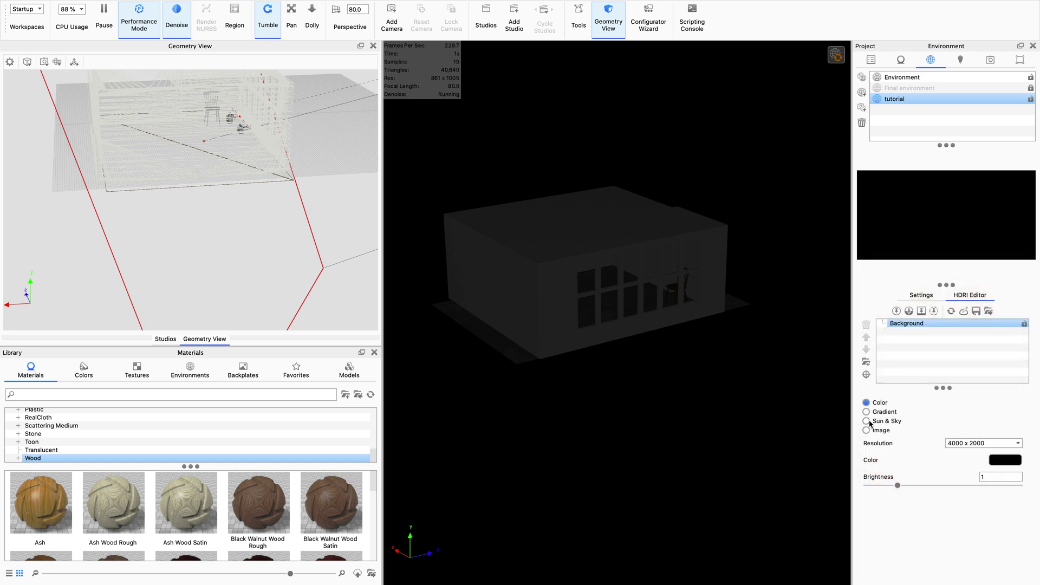
pyautogui.click(896, 312)
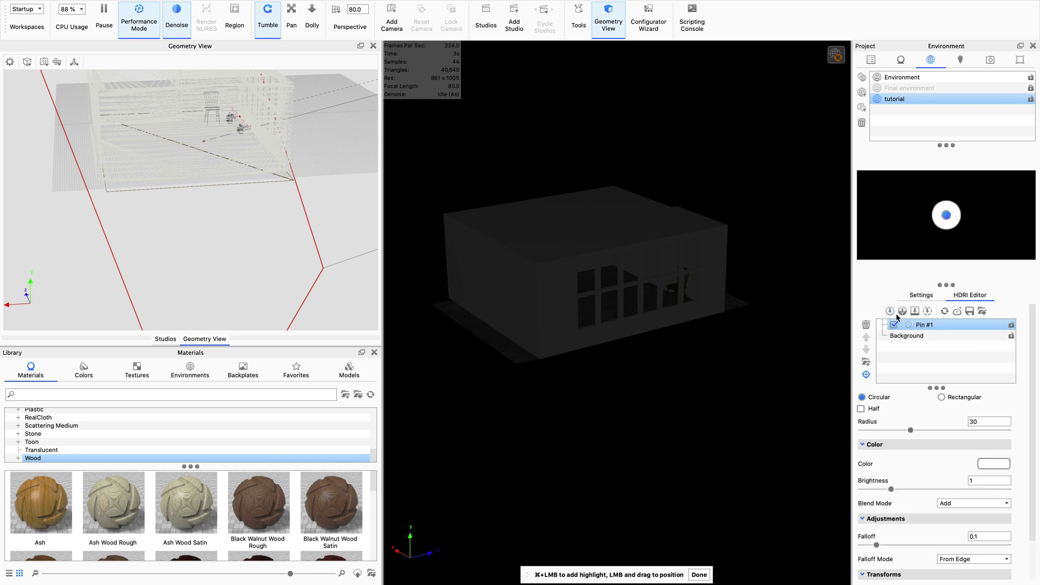
# Place Pin #1 on the black HDRI above the building so it lights the roof
pyautogui.click(685, 331)
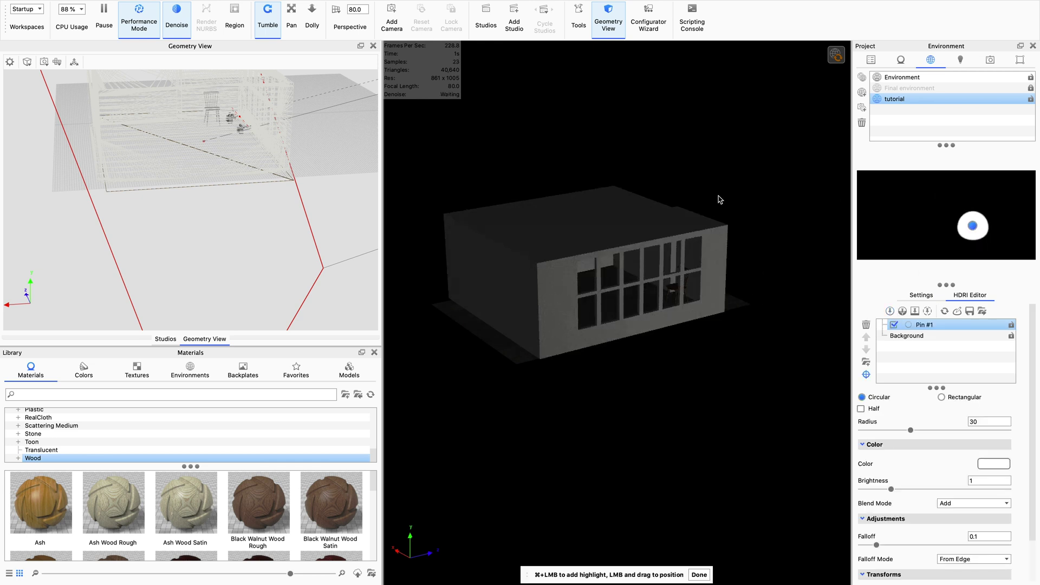
pyautogui.click(721, 261)
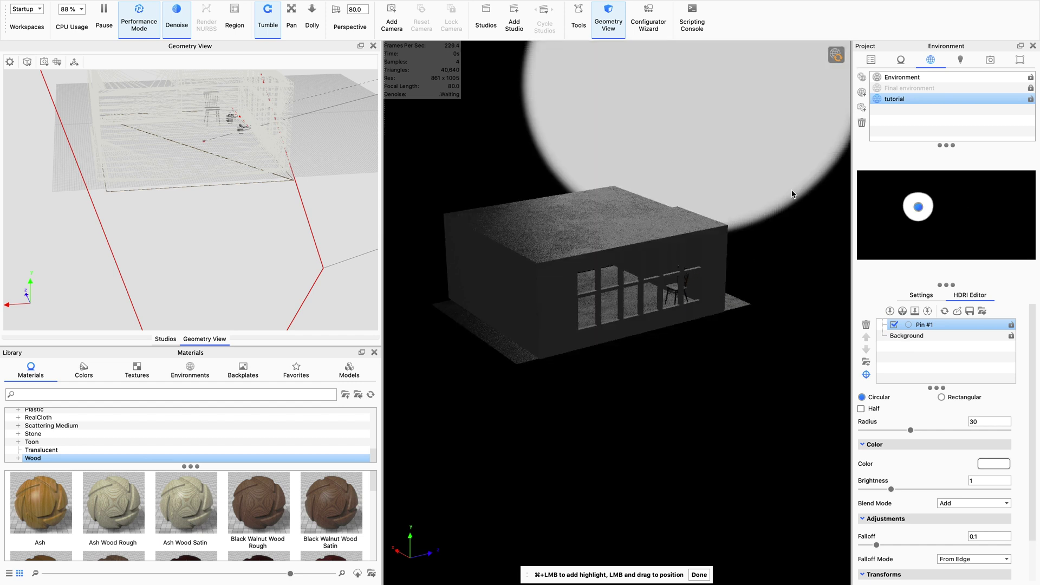
pyautogui.click(698, 574)
pyautogui.moveTo(618, 329); pyautogui.dragTo(736, 305)
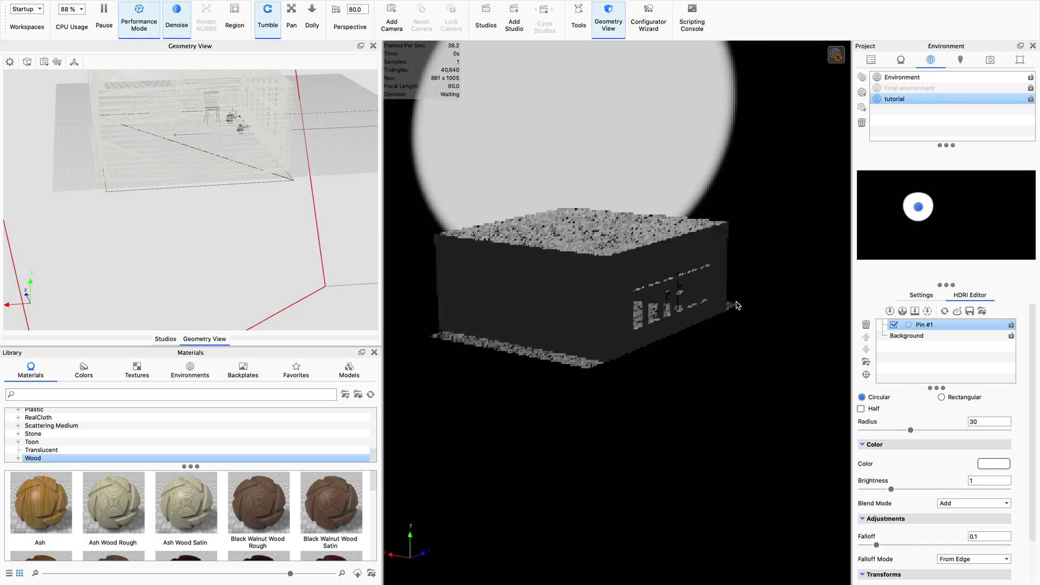
# Shrink Pin #1 to a 0.5 radius and bring up the pin's Color Picker
pyautogui.click(983, 421)
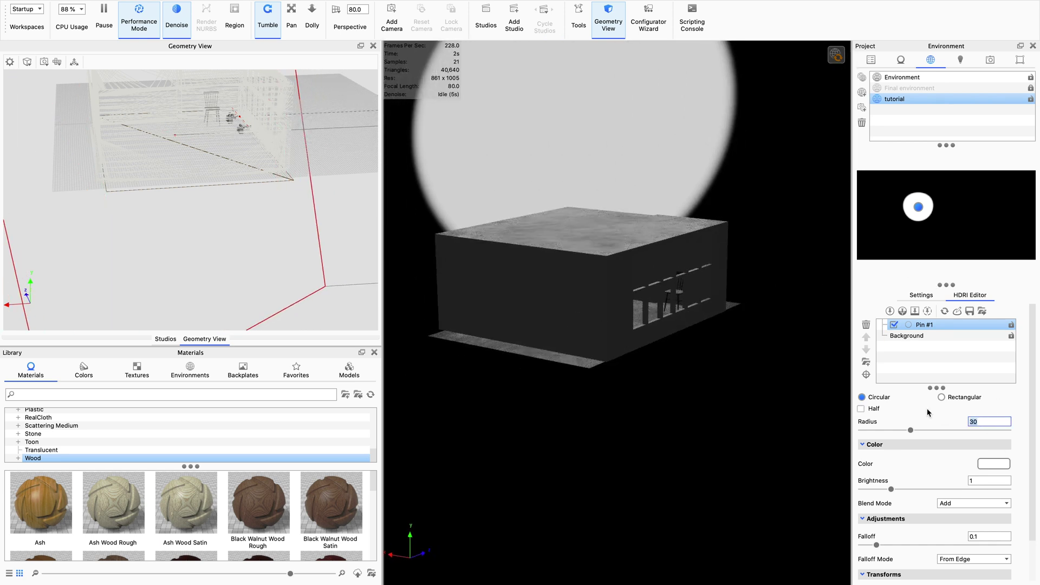
pyautogui.write('0.5')
pyautogui.press('Return')
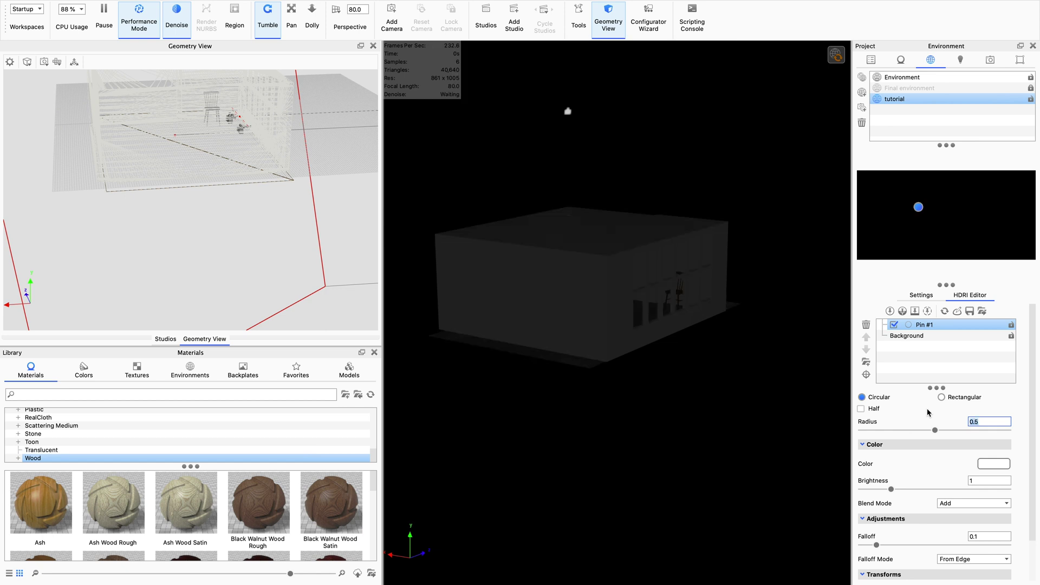
pyautogui.moveTo(541, 144); pyautogui.dragTo(634, 213)
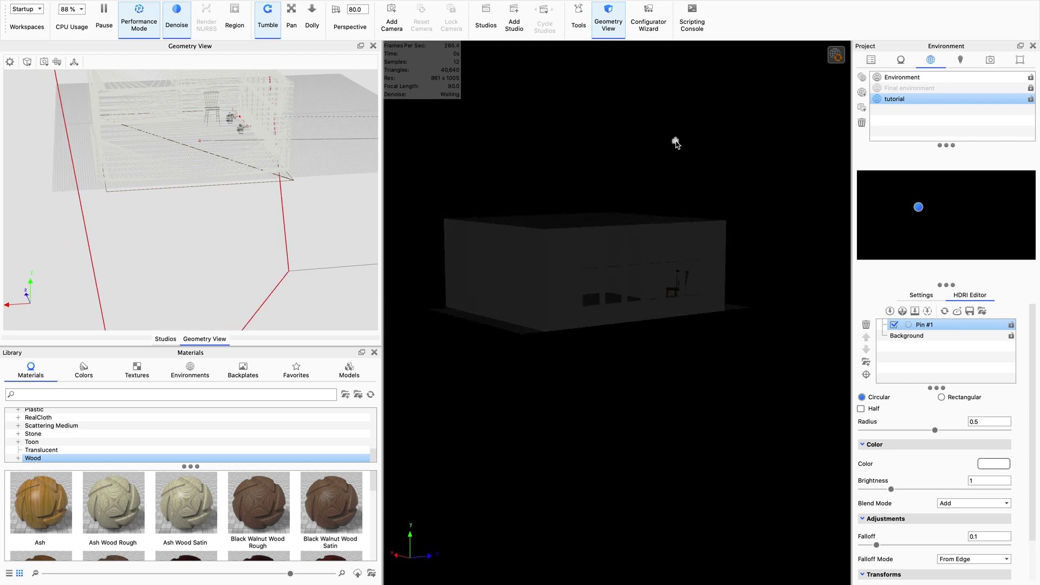
pyautogui.click(838, 64)
pyautogui.moveTo(676, 145); pyautogui.dragTo(682, 197)
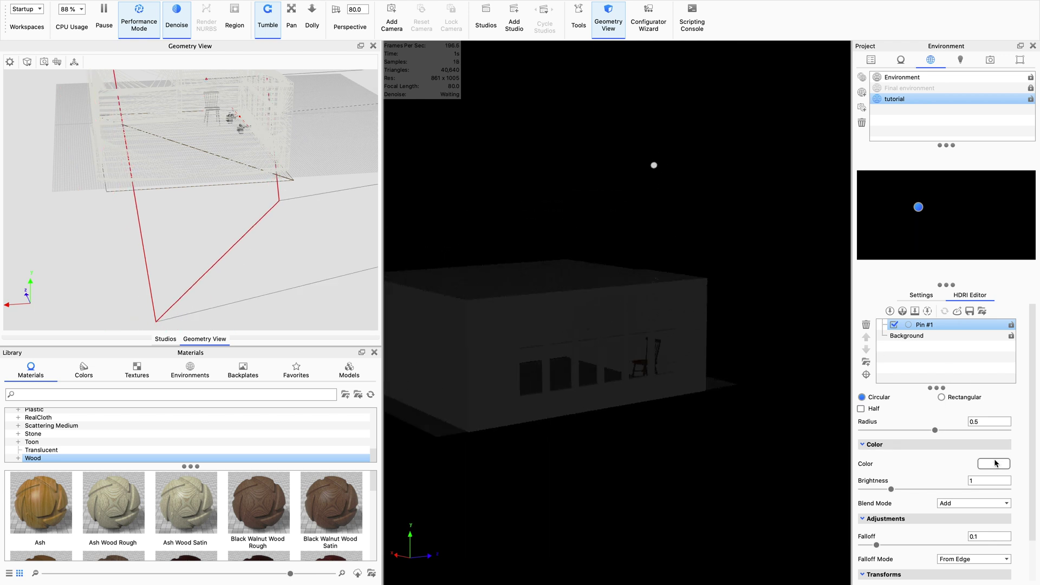
pyautogui.click(989, 464)
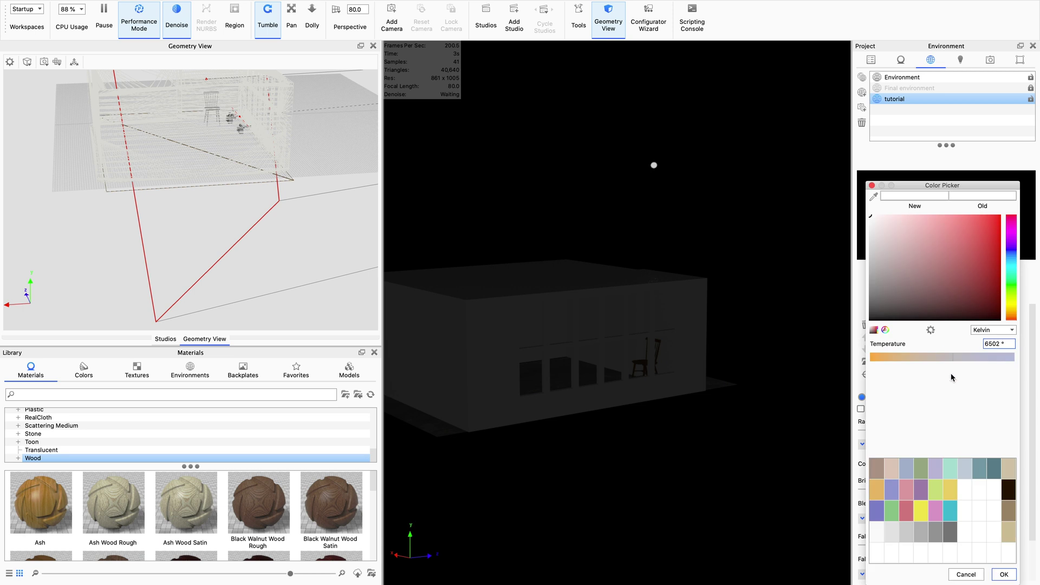
# Try Kelvin temperatures for the pin colour between about 5279 K and 5961 K
pyautogui.click(941, 356)
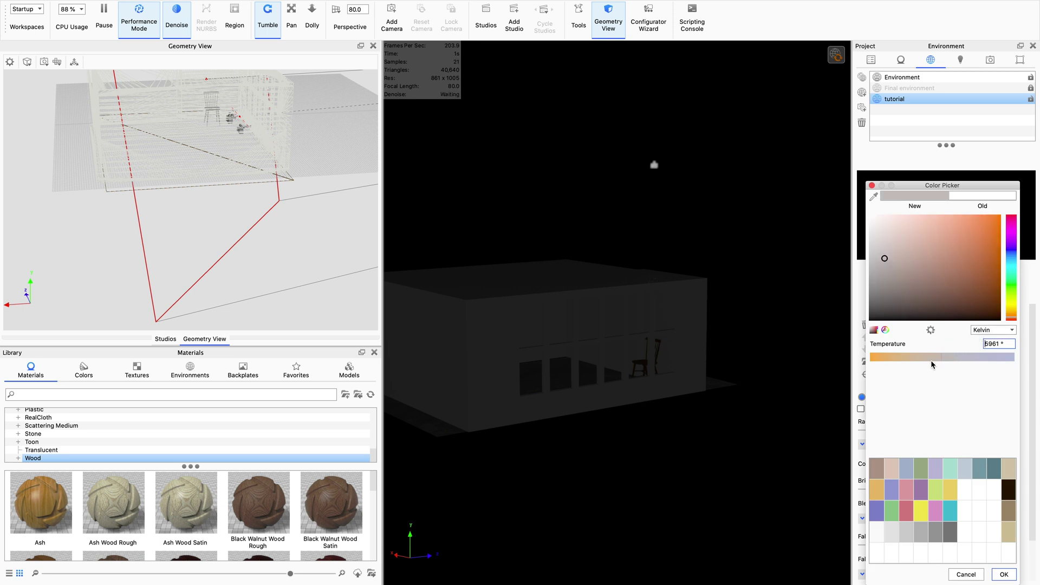
pyautogui.click(939, 358)
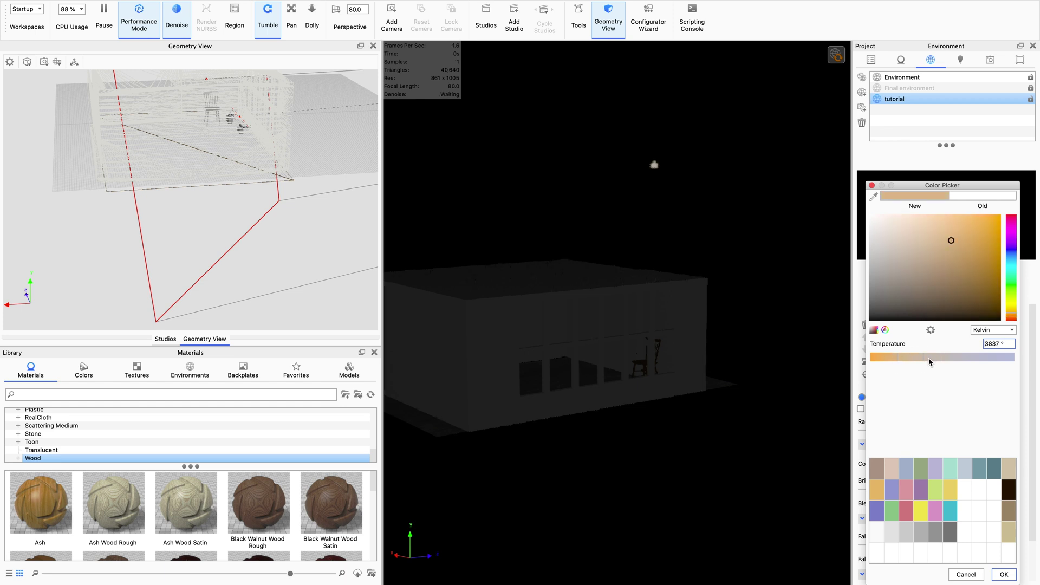
pyautogui.click(941, 357)
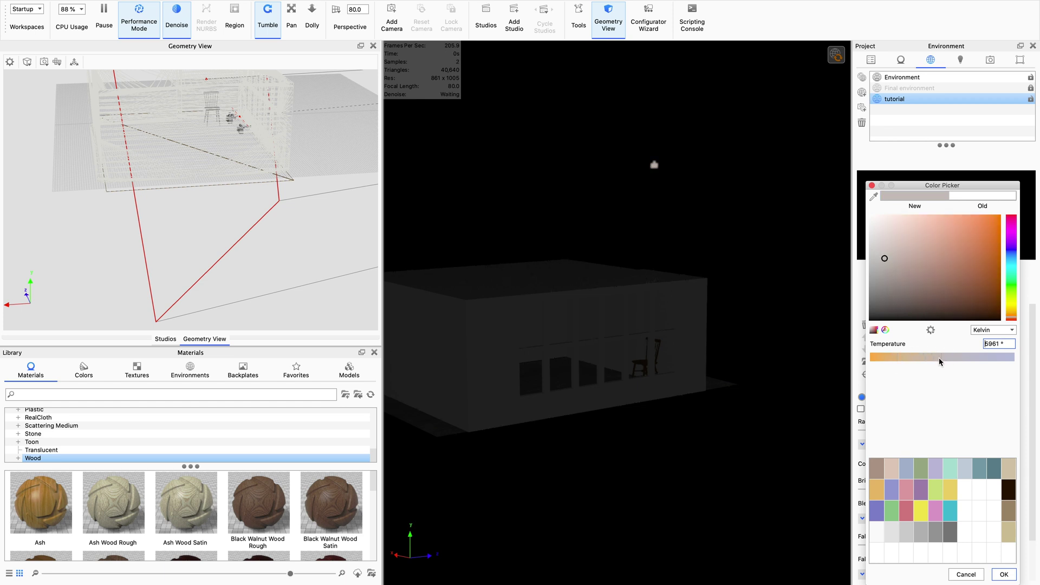
pyautogui.click(985, 330)
pyautogui.click(985, 365)
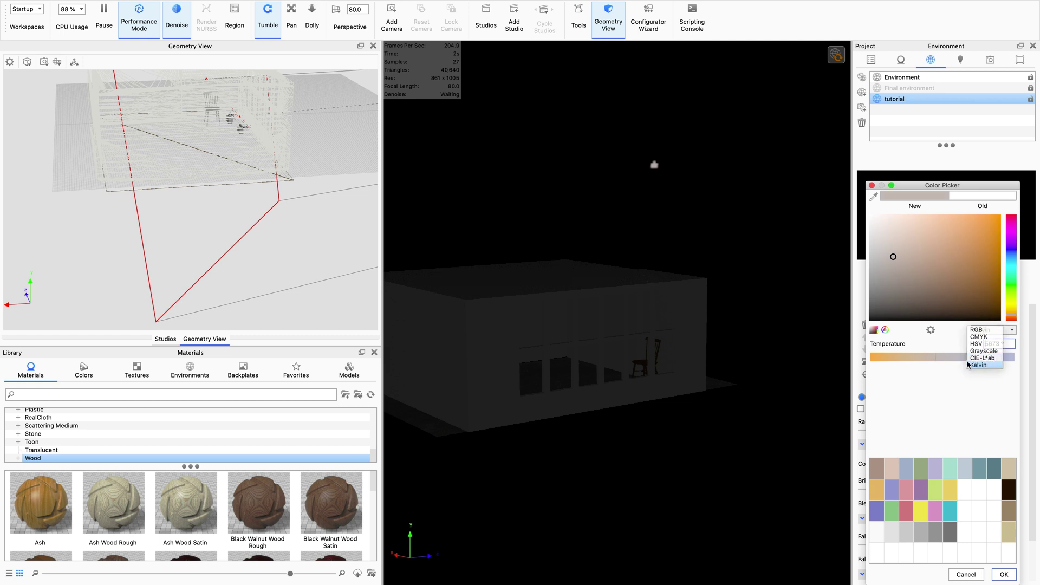
pyautogui.click(935, 358)
pyautogui.click(928, 358)
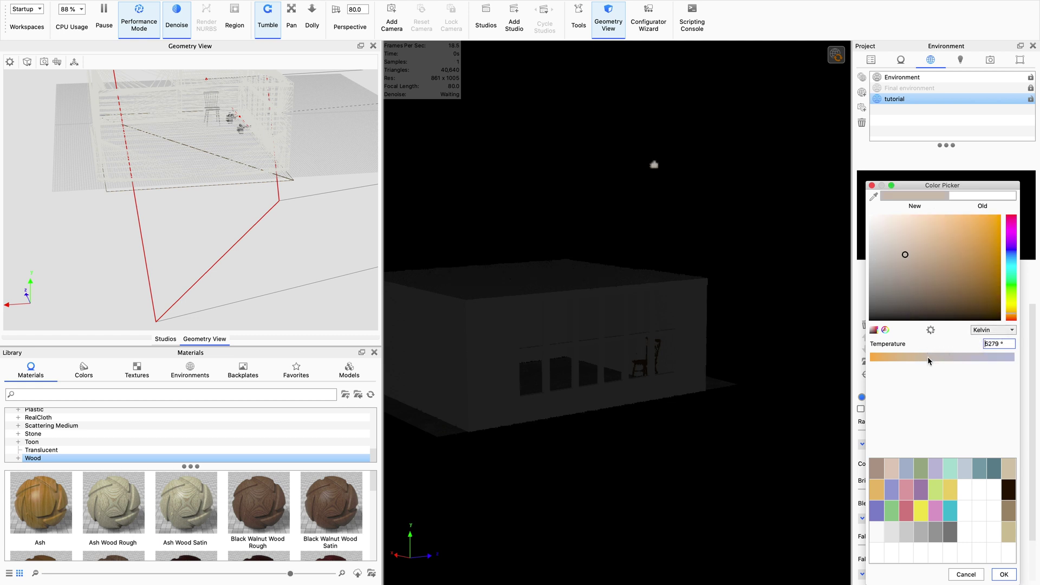
# Set the pin colour to 5463 K in Kelvin mode and accept it
pyautogui.click(981, 329)
pyautogui.click(983, 331)
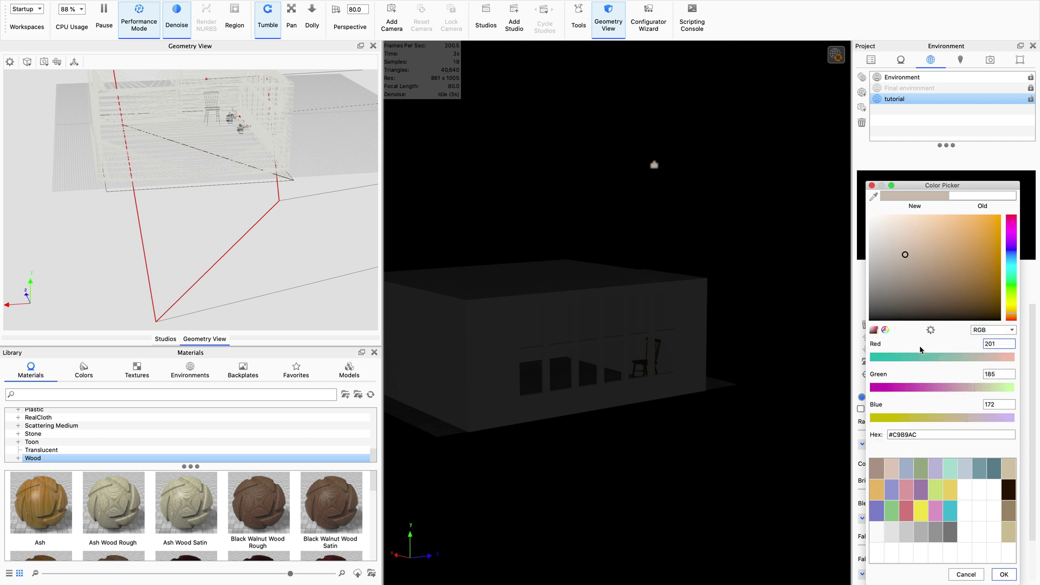
pyautogui.click(974, 329)
pyautogui.click(979, 370)
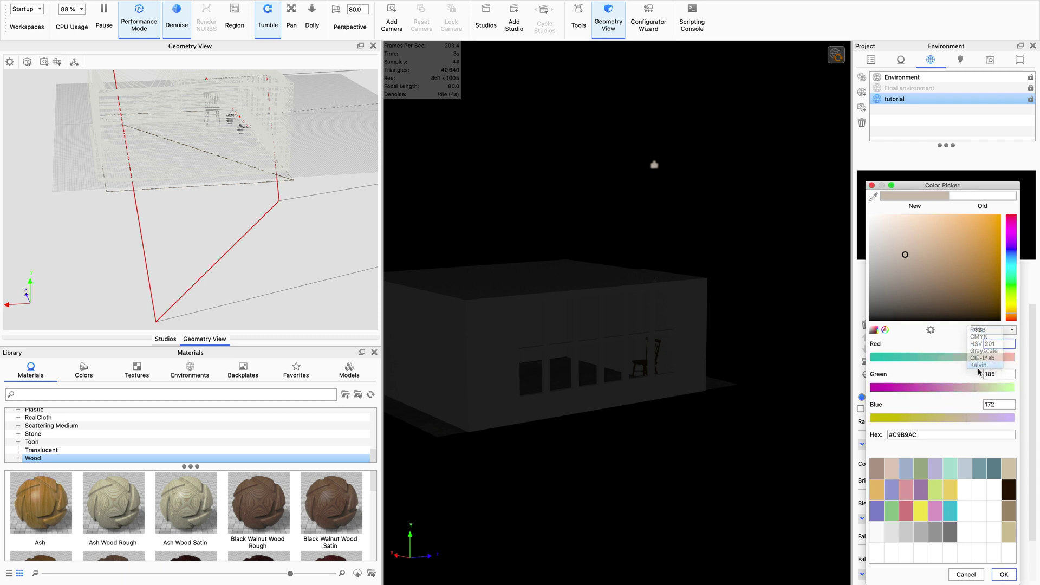
pyautogui.click(984, 332)
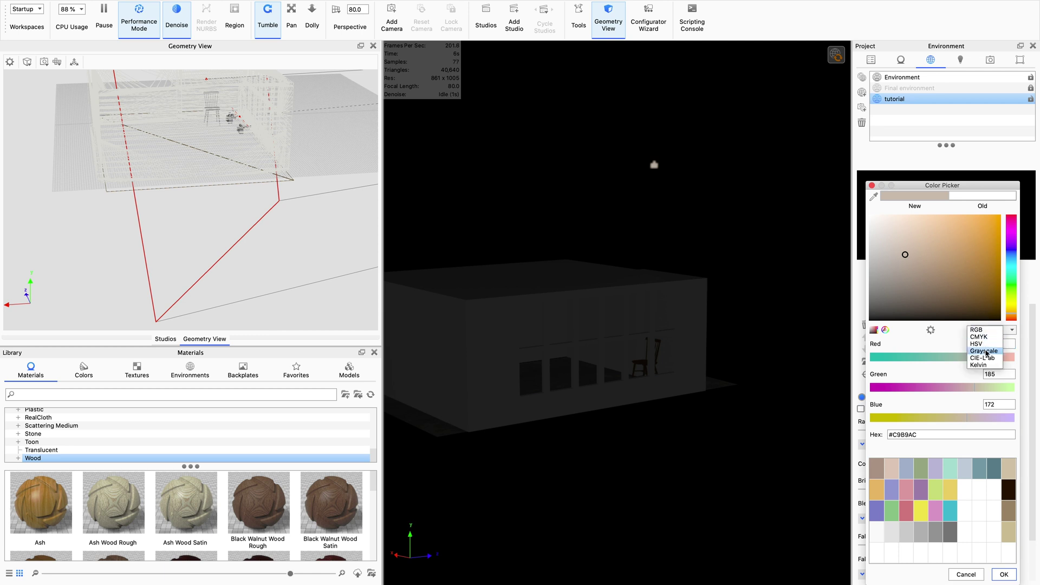
pyautogui.click(978, 370)
pyautogui.click(921, 358)
pyautogui.moveTo(921, 359); pyautogui.dragTo(931, 359)
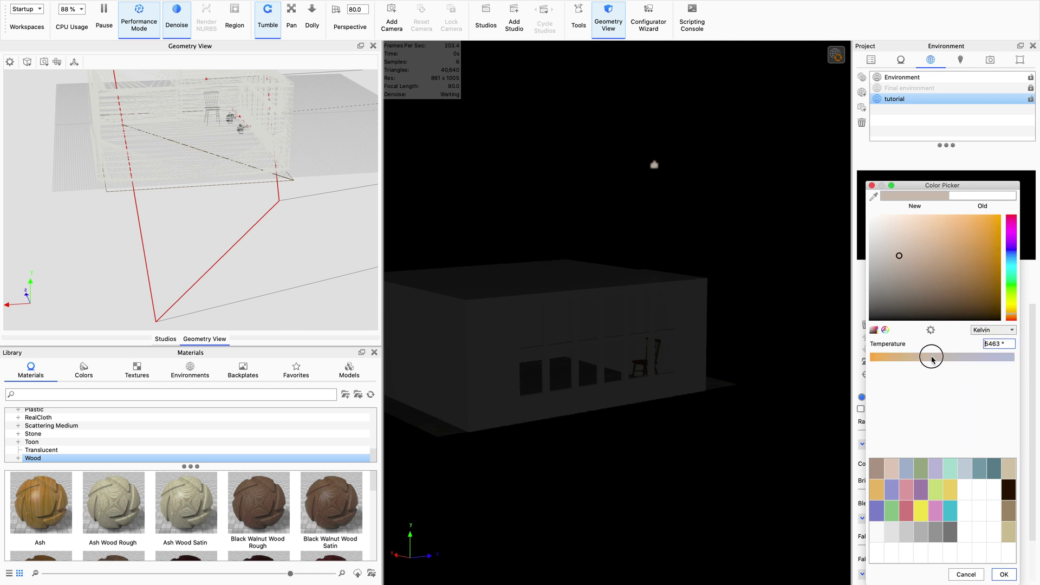
pyautogui.click(1003, 574)
pyautogui.click(981, 481)
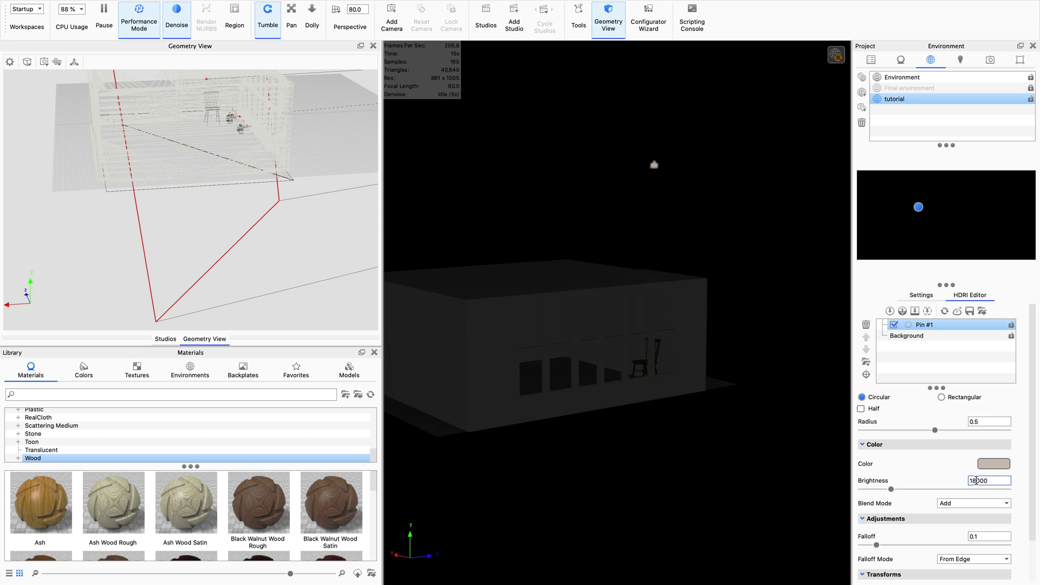
# Commit Pin #1's brightness at 18000 and view the light across roof and window wall
pyautogui.press('Return')
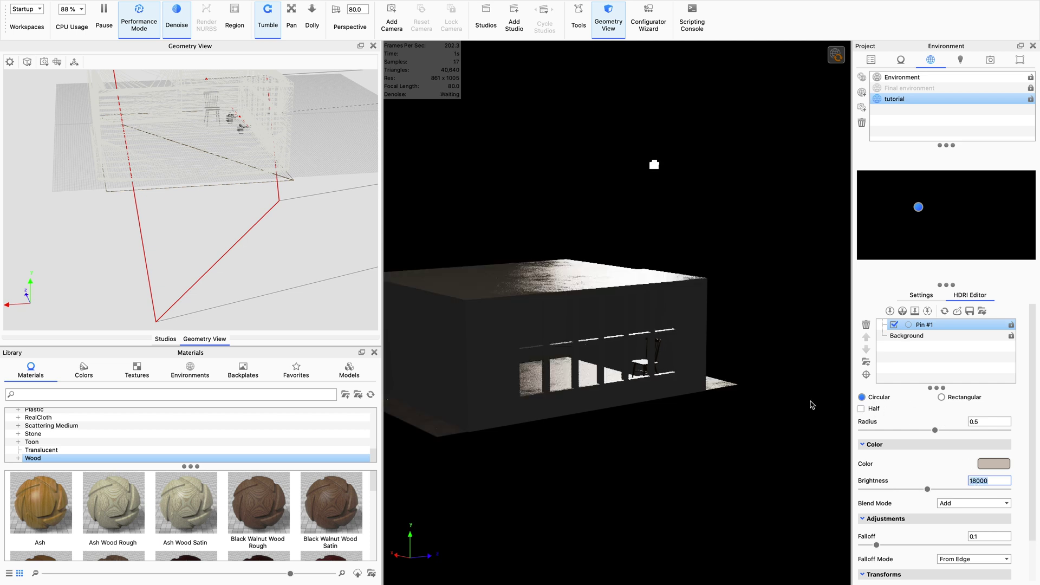
pyautogui.moveTo(810, 401); pyautogui.dragTo(520, 352)
pyautogui.scroll(-2, 969, 518)
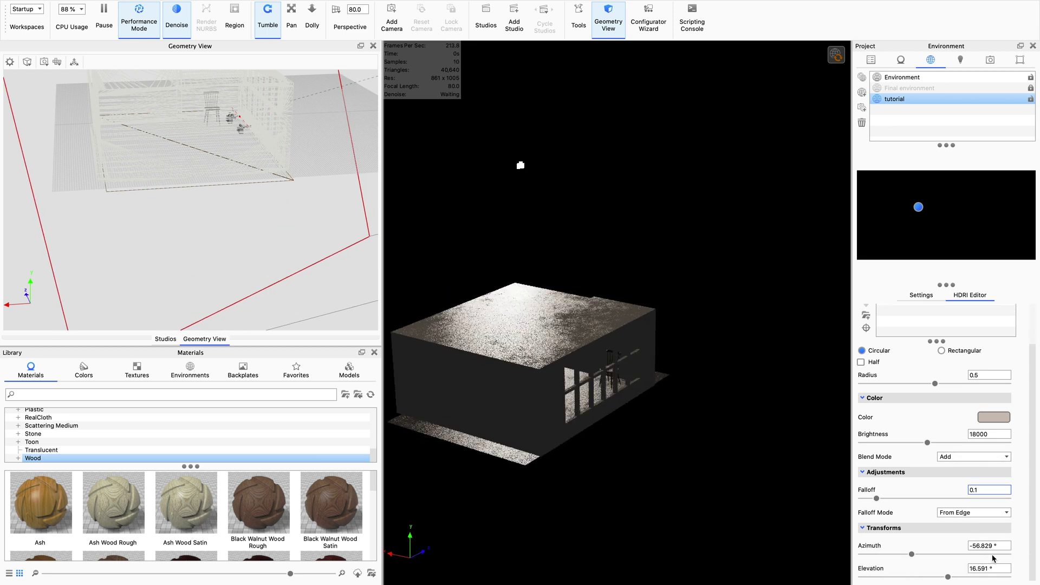
# Move the sun pin's azimuth from 117° to 137.16° and set its elevation to 35°
pyautogui.moveTo(912, 554); pyautogui.dragTo(946, 555)
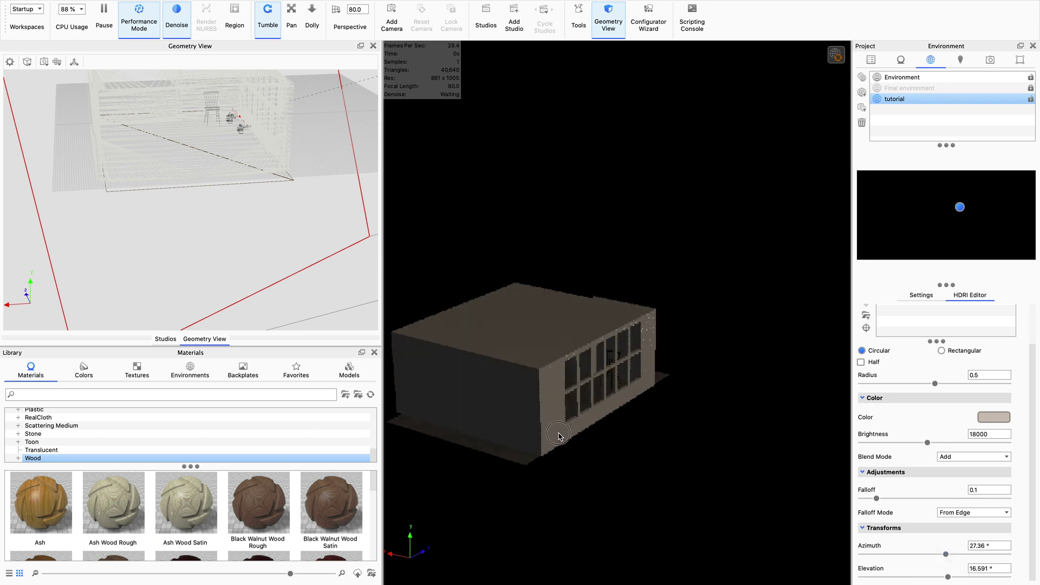
pyautogui.moveTo(559, 434); pyautogui.dragTo(845, 488)
pyautogui.tripleClick(982, 546)
pyautogui.write('117')
pyautogui.press('Return')
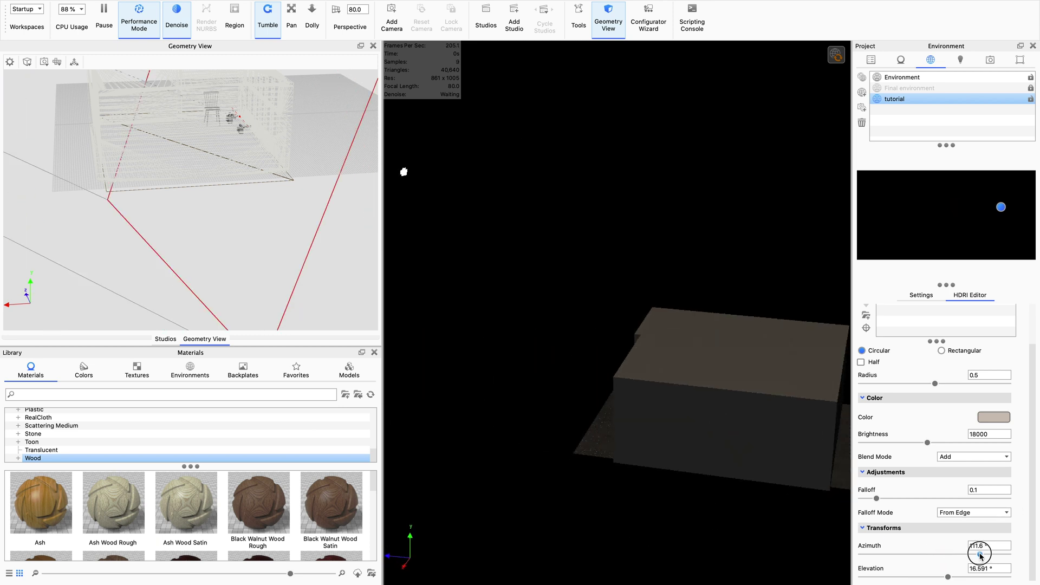
pyautogui.moveTo(603, 429); pyautogui.dragTo(685, 435)
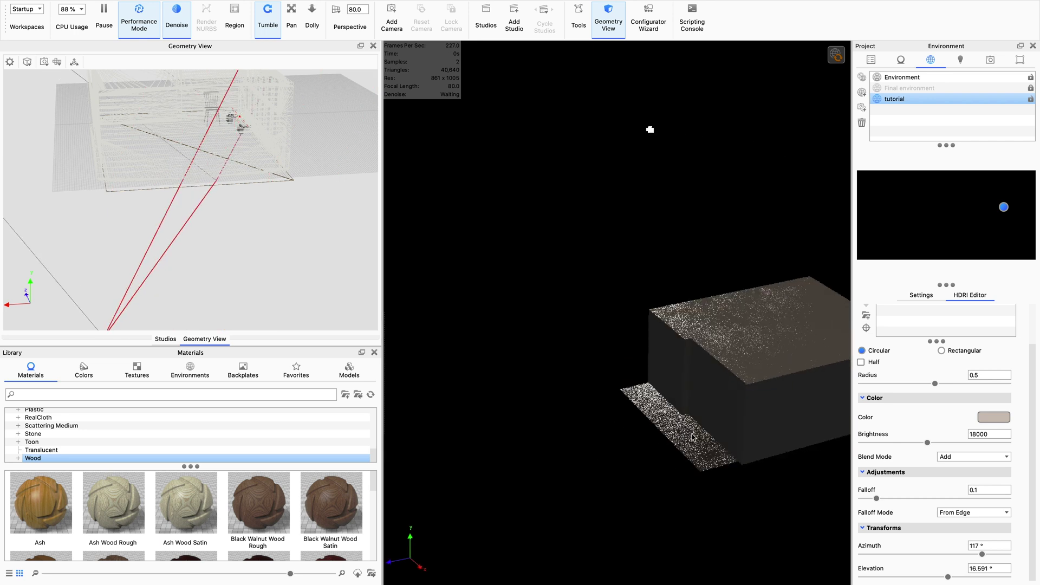
pyautogui.moveTo(988, 557); pyautogui.dragTo(996, 558)
pyautogui.press('Tab')
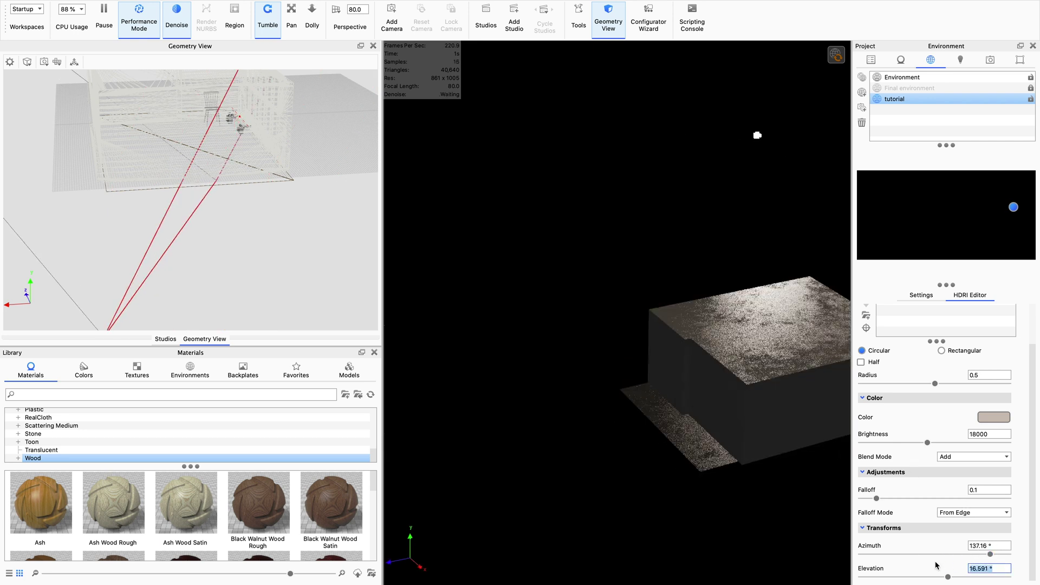
pyautogui.write('35')
pyautogui.press('Return')
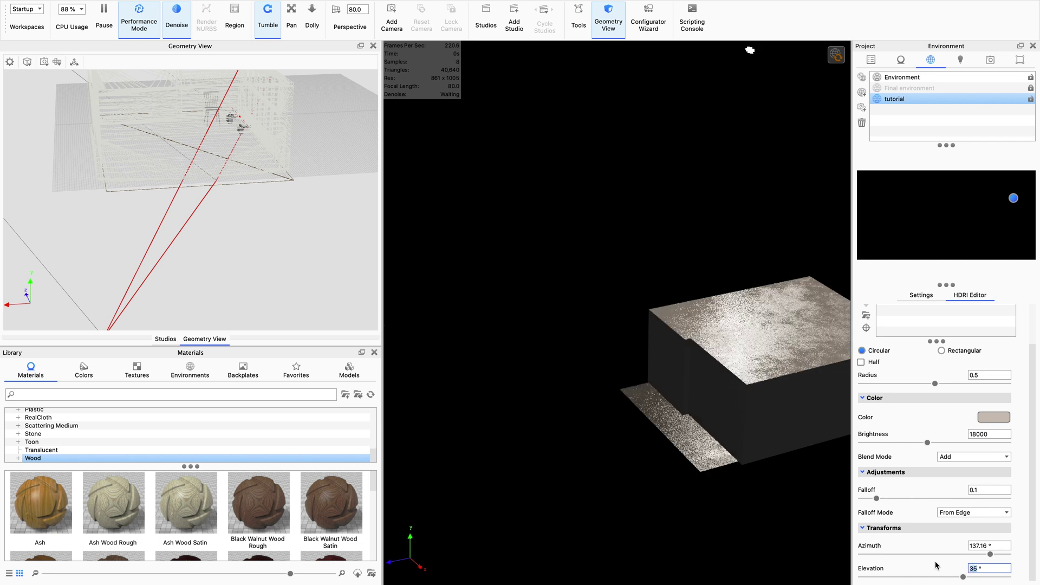
pyautogui.moveTo(735, 458); pyautogui.dragTo(543, 401)
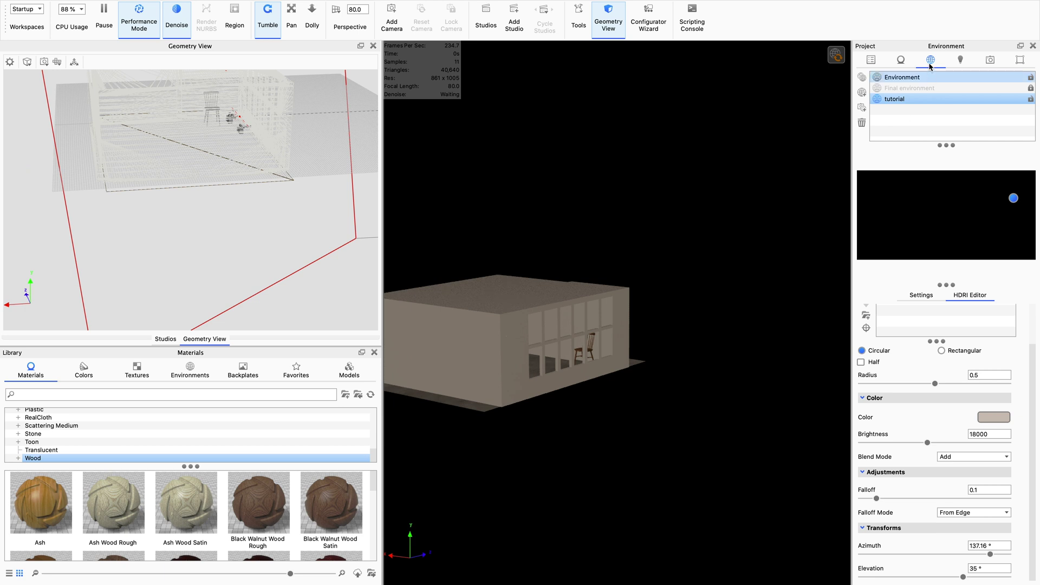
# Step through Camera 1 and 50mm to the shift camera, unlock it, and select Vertical Shift
pyautogui.click(990, 59)
pyautogui.click(924, 86)
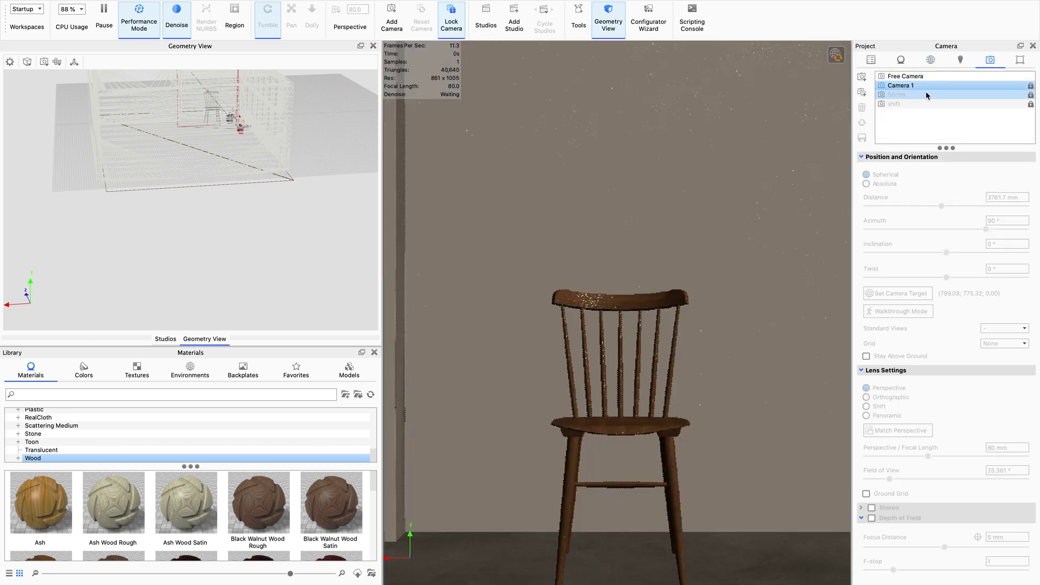
pyautogui.click(931, 96)
pyautogui.click(932, 104)
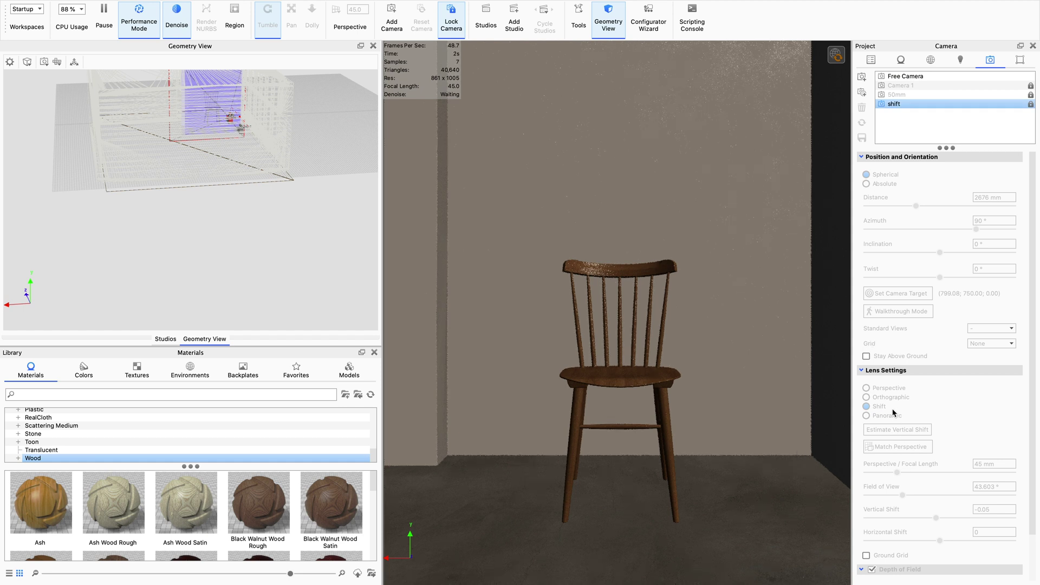
pyautogui.click(1031, 103)
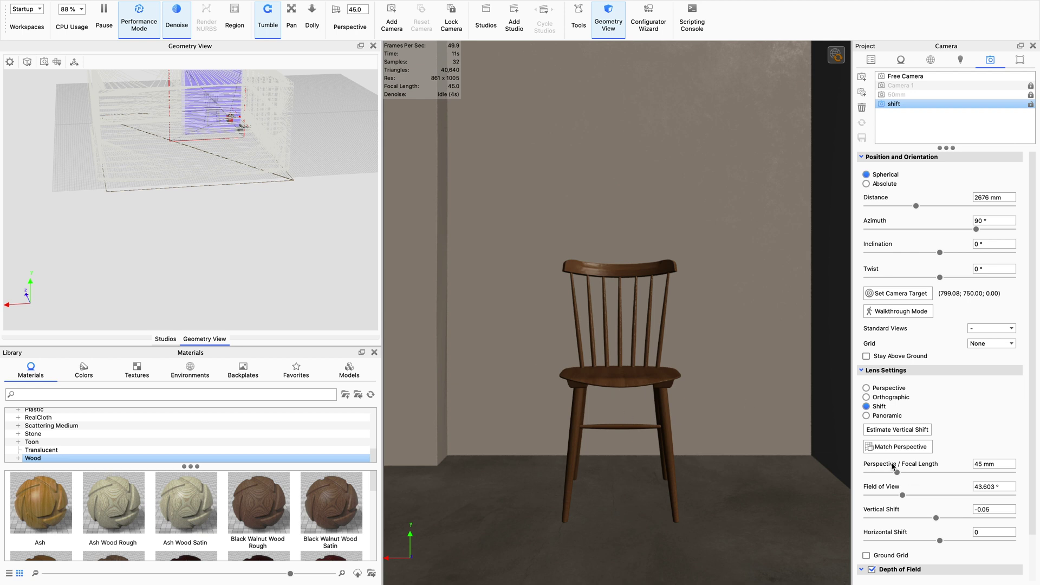
pyautogui.click(988, 508)
# Set the vertical shift to -2 and orbit the geometry overview to check the framing
pyautogui.write('-2')
pyautogui.press('Return')
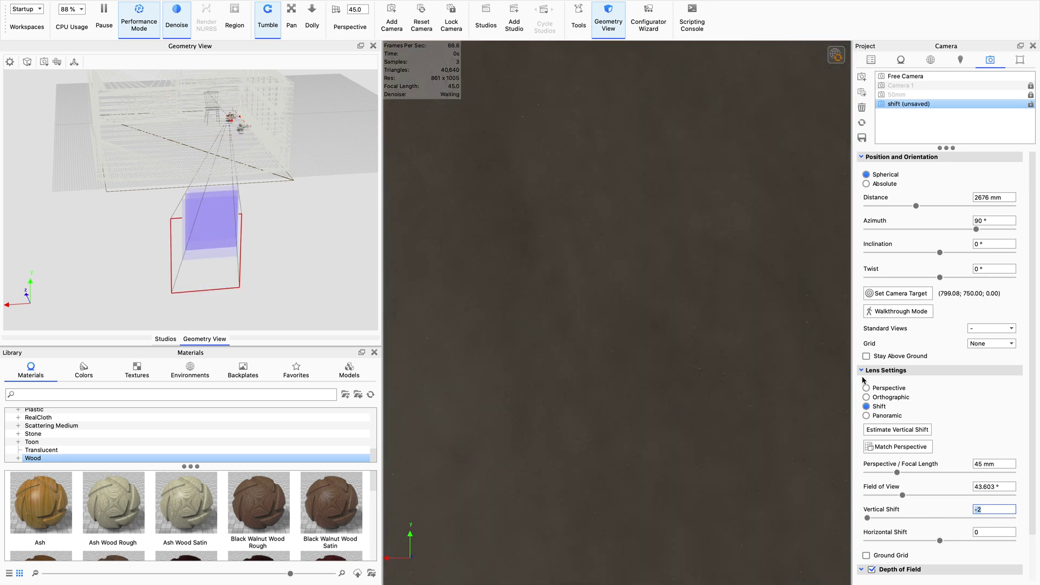
pyautogui.scroll(-5, 590, 362)
pyautogui.scroll(3, 648, 384)
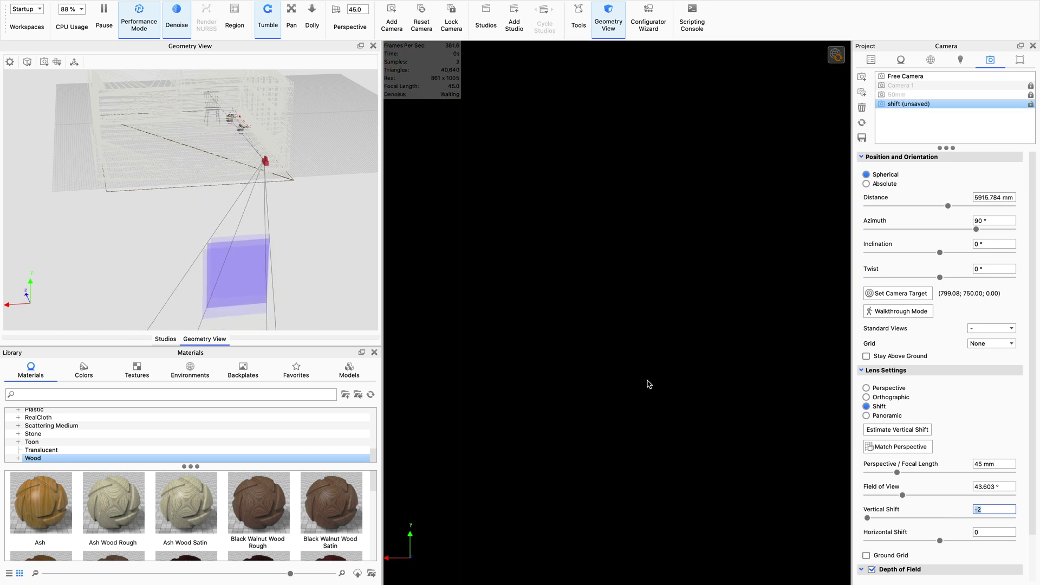
pyautogui.moveTo(162, 190); pyautogui.dragTo(305, 162)
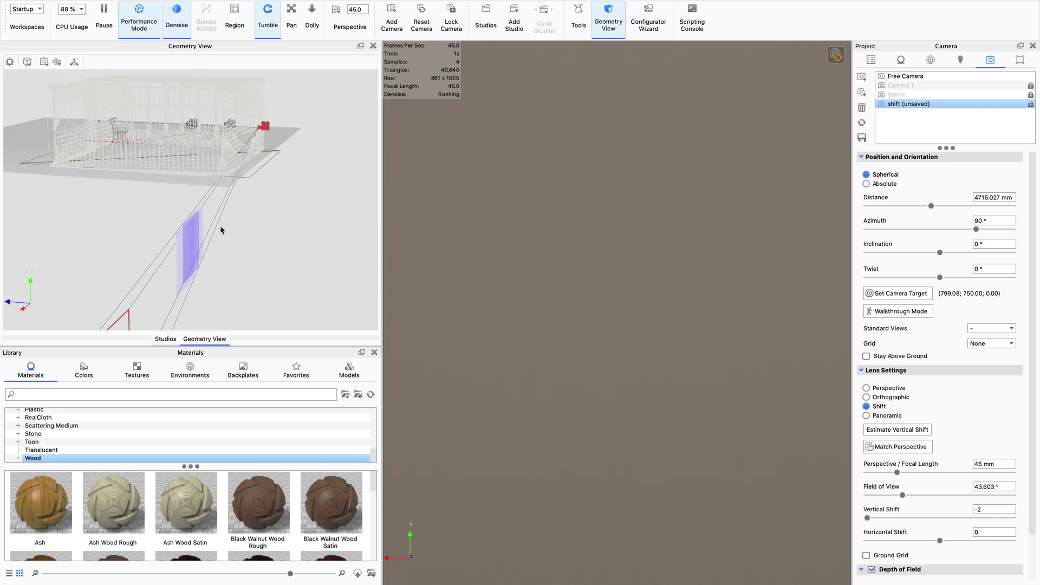
pyautogui.scroll(5, 220, 213)
pyautogui.scroll(-5, 258, 188)
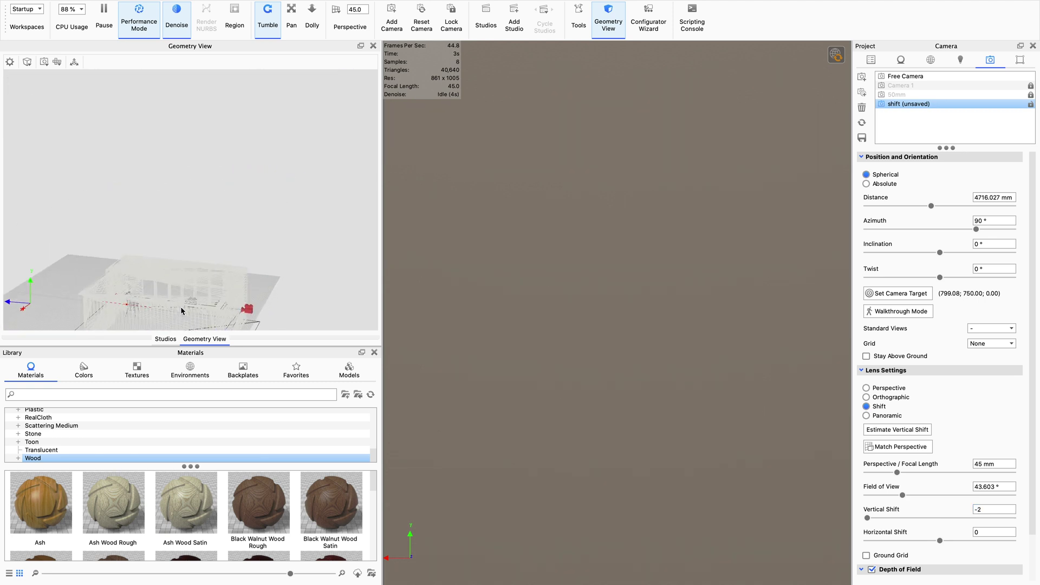
pyautogui.moveTo(181, 306); pyautogui.dragTo(235, 206)
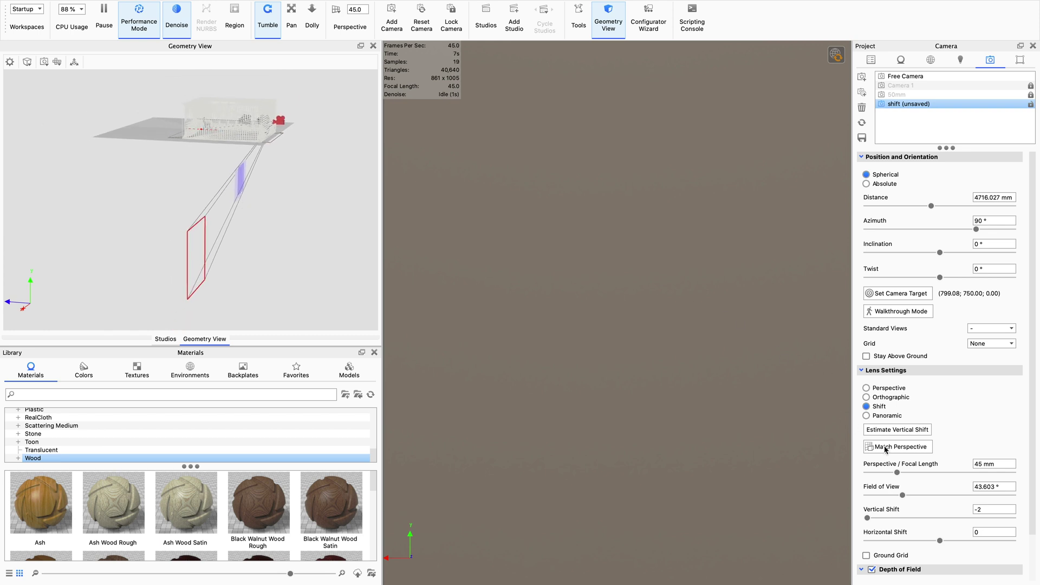
# Change the vertical shift to 0, then to -0.1
pyautogui.click(993, 510)
pyautogui.write('0')
pyautogui.press('Return')
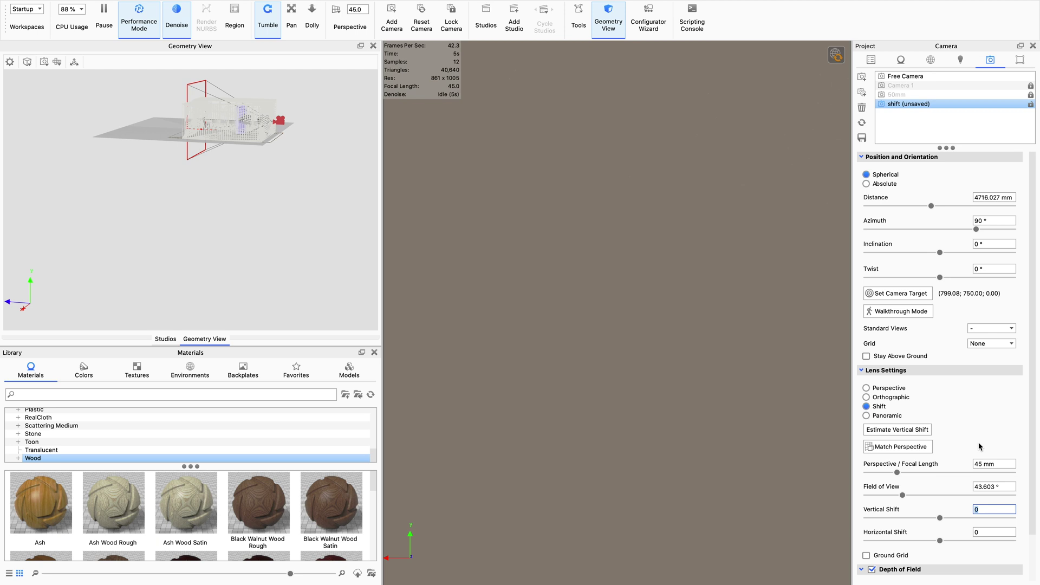
pyautogui.write('-0.05')
pyautogui.press('Return')
pyautogui.click(931, 94)
# Reselect the shift camera to restore its saved view (shift -0.05, 2676 mm) and lock it
pyautogui.click(929, 103)
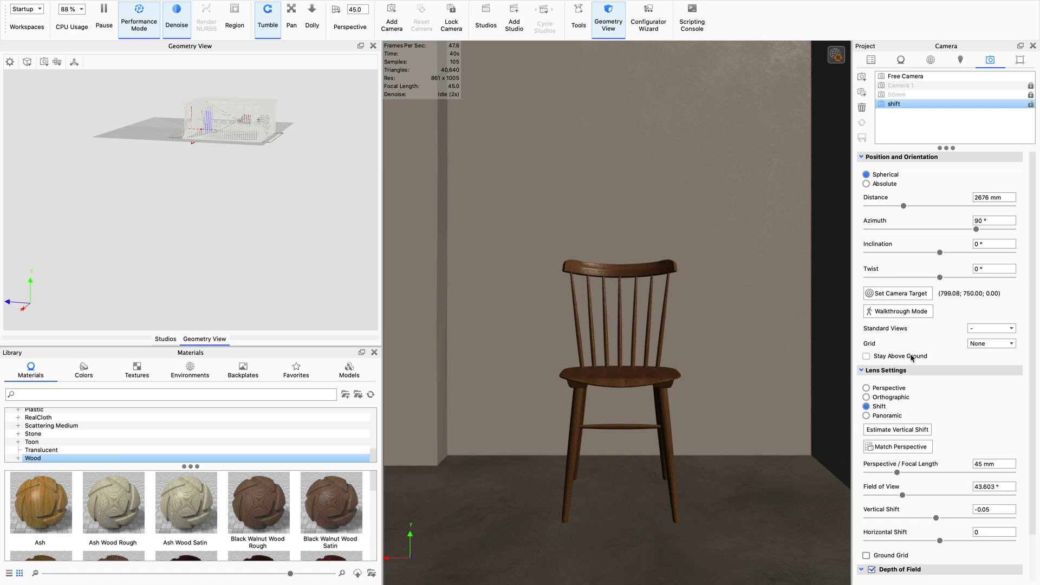
pyautogui.click(1031, 104)
# Apply the Interior lighting preset, then return to the Environment settings
pyautogui.click(940, 66)
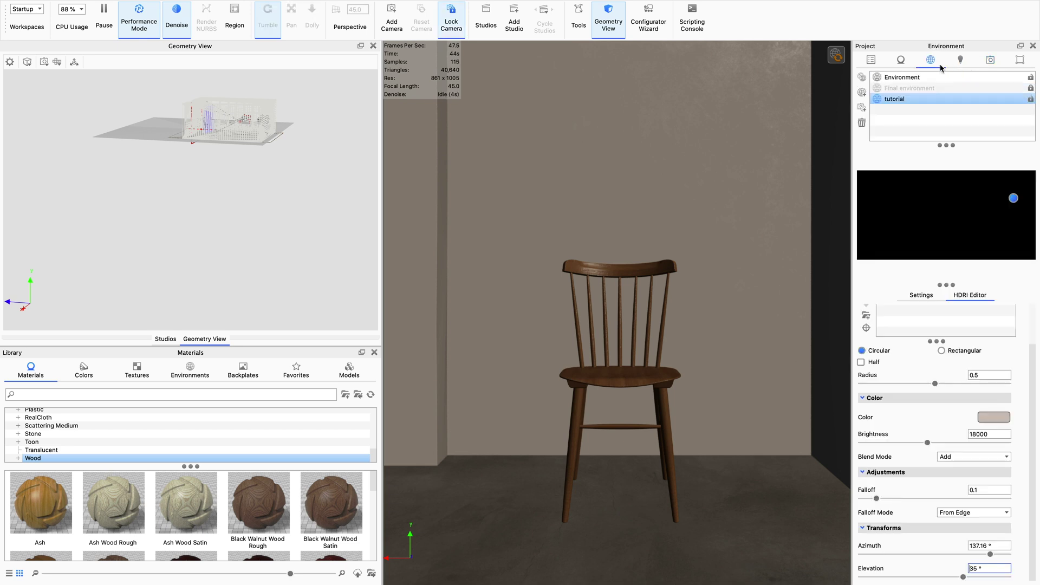
pyautogui.click(956, 60)
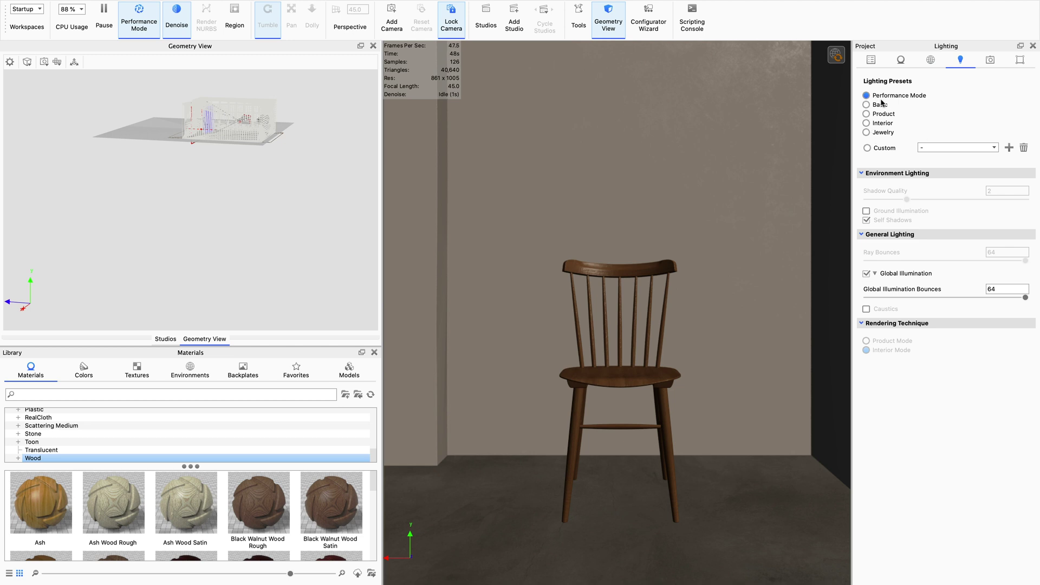
pyautogui.click(880, 123)
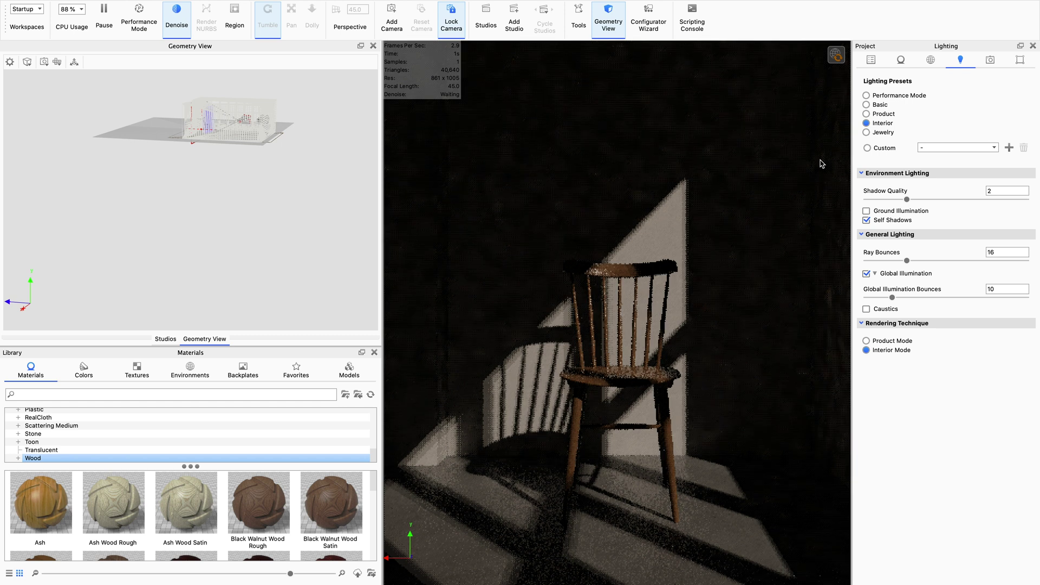
pyautogui.click(929, 59)
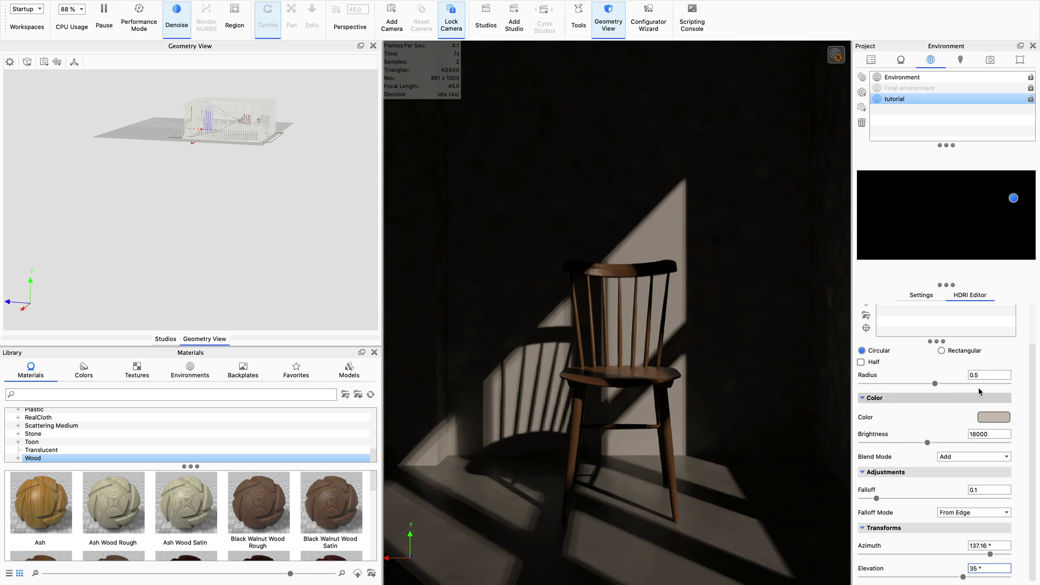
# Try sun pin azimuths of 150° and 160°, settling on 155°
pyautogui.hotkey('shift', 'Tab')
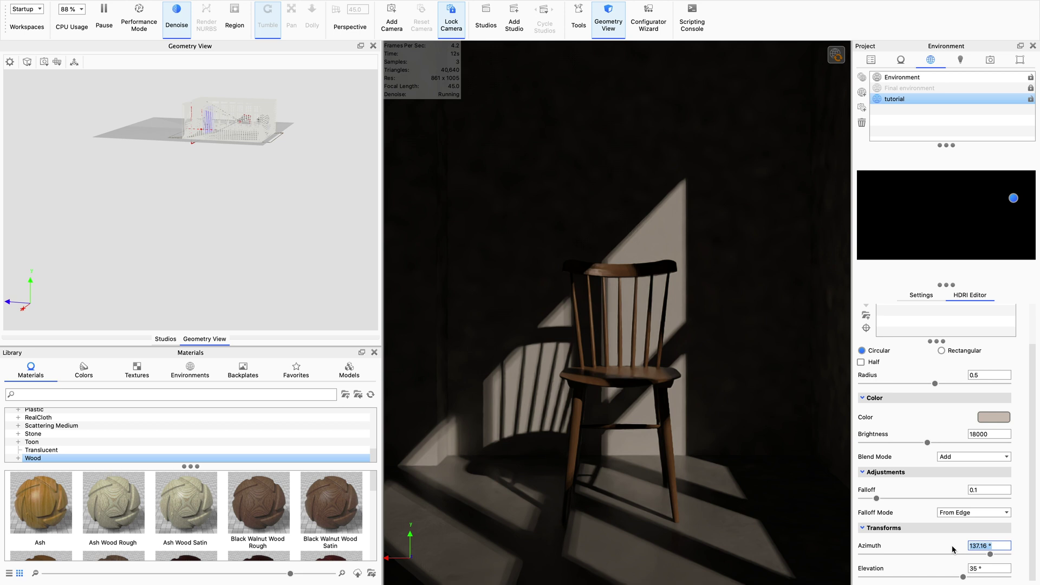
pyautogui.write('1')
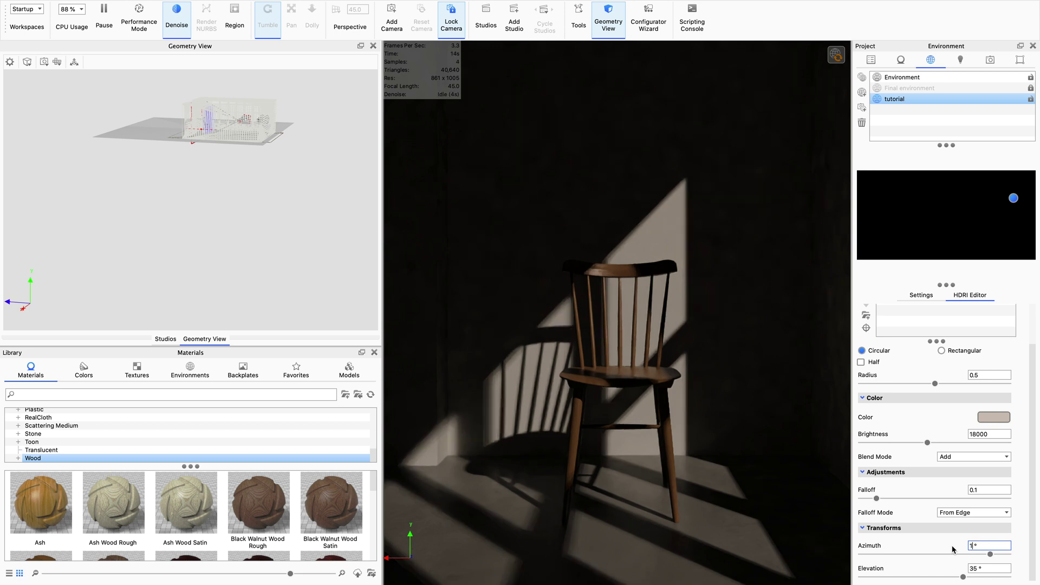
pyautogui.write('50')
pyautogui.press('Return')
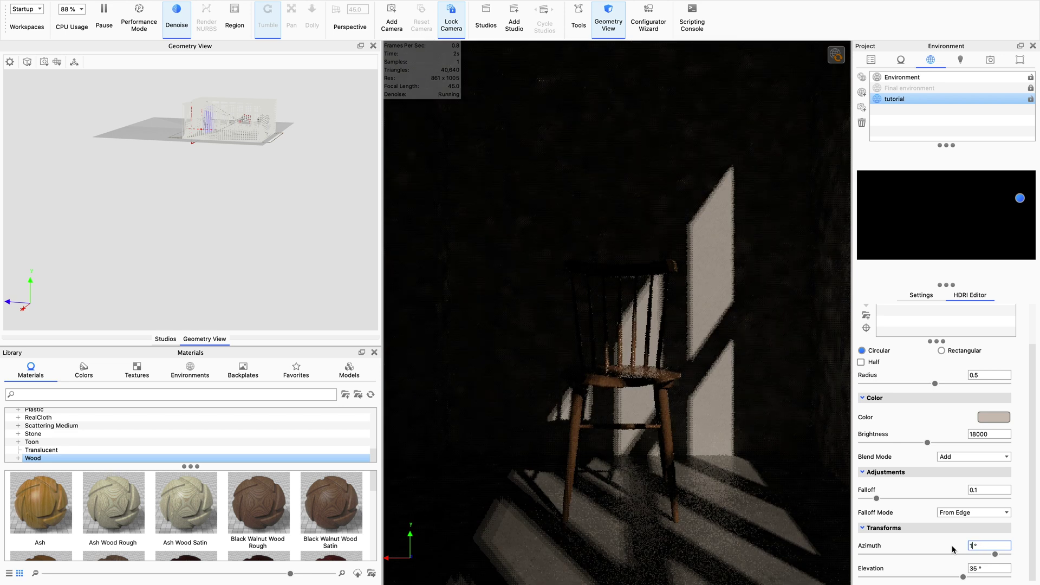
pyautogui.write('160')
pyautogui.press('Return')
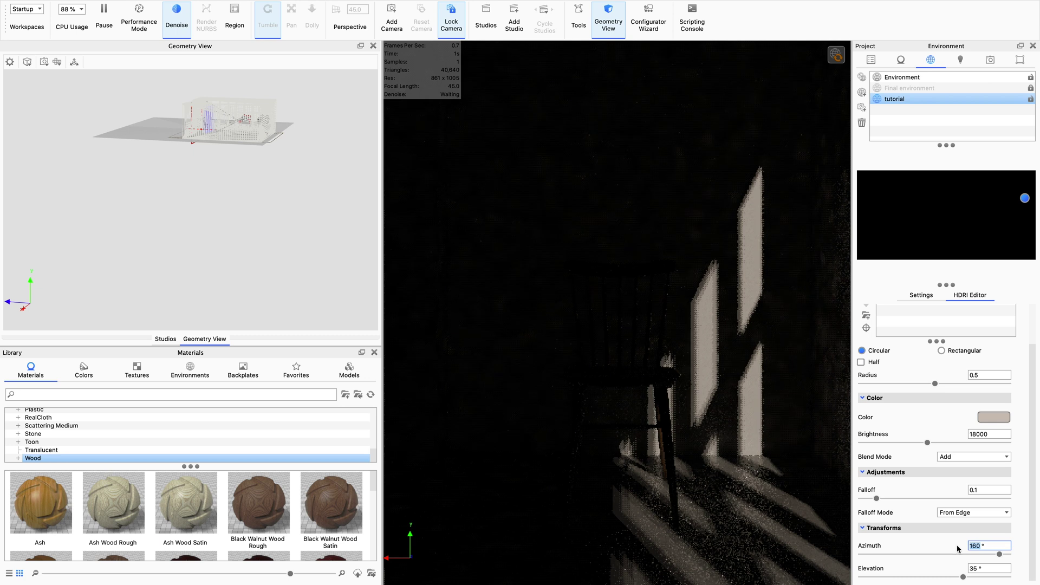
pyautogui.write('155')
pyautogui.press('Return')
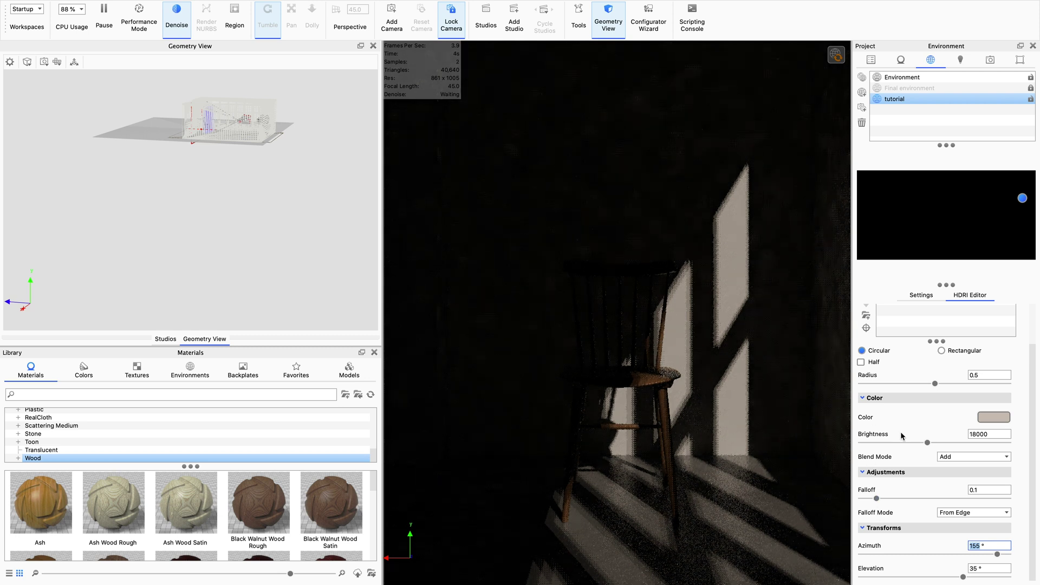
pyautogui.scroll(2, 921, 428)
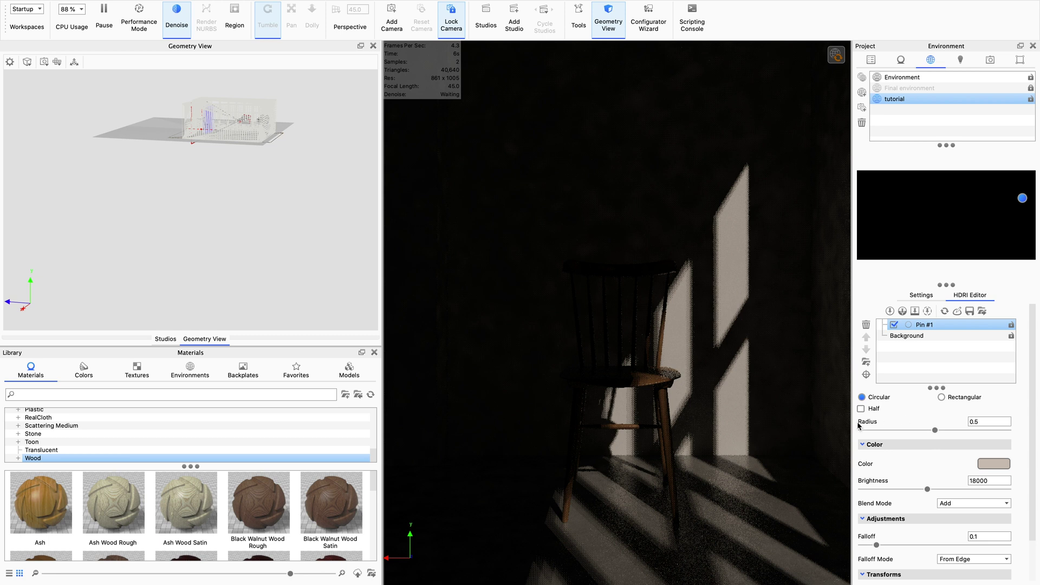
# Add Pin #2 near the HDRI's top-right with brightness 5 and finish editing
pyautogui.click(890, 311)
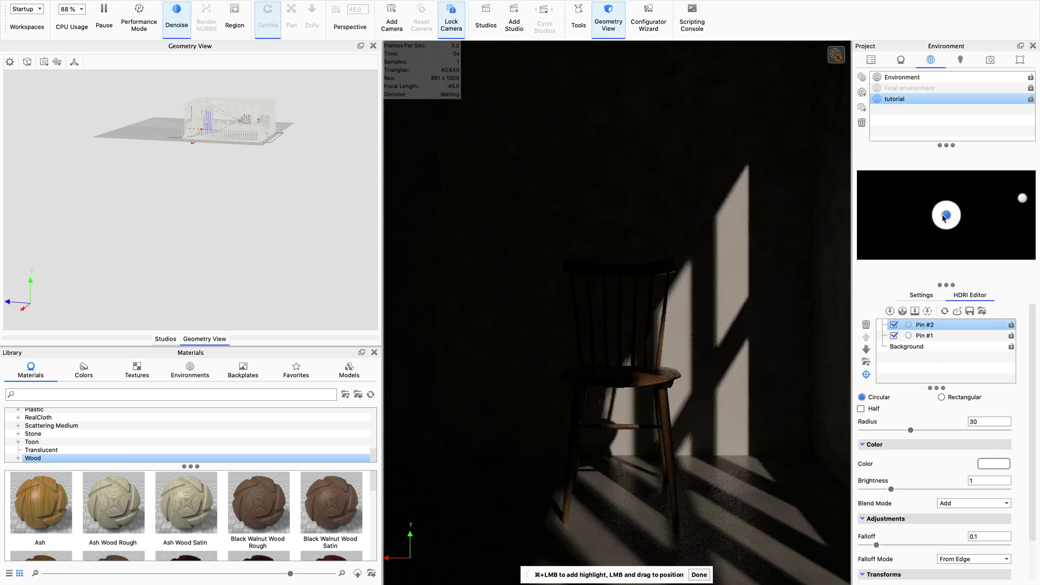
pyautogui.moveTo(951, 216); pyautogui.dragTo(1018, 196)
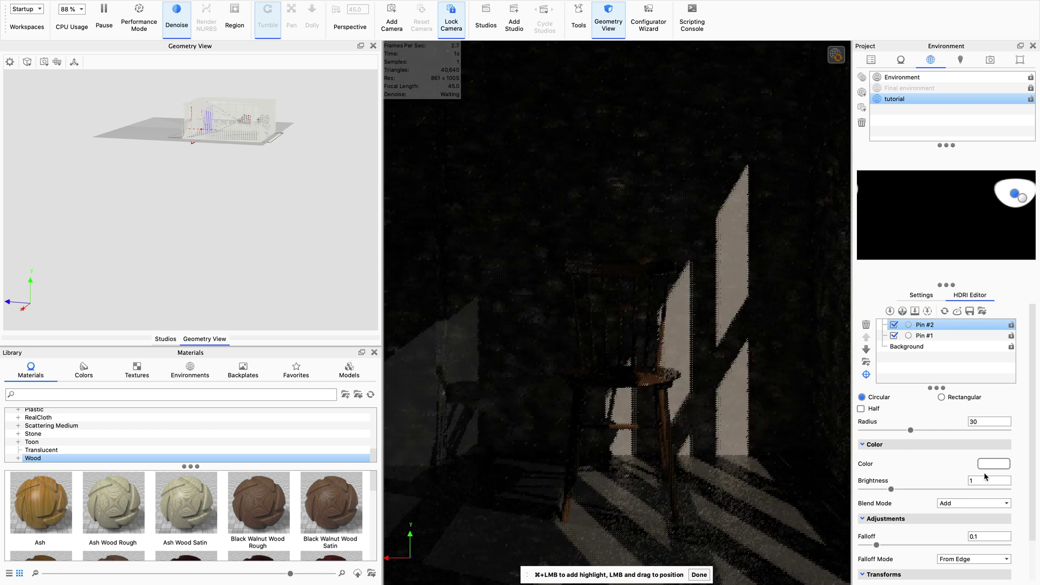
pyautogui.click(984, 477)
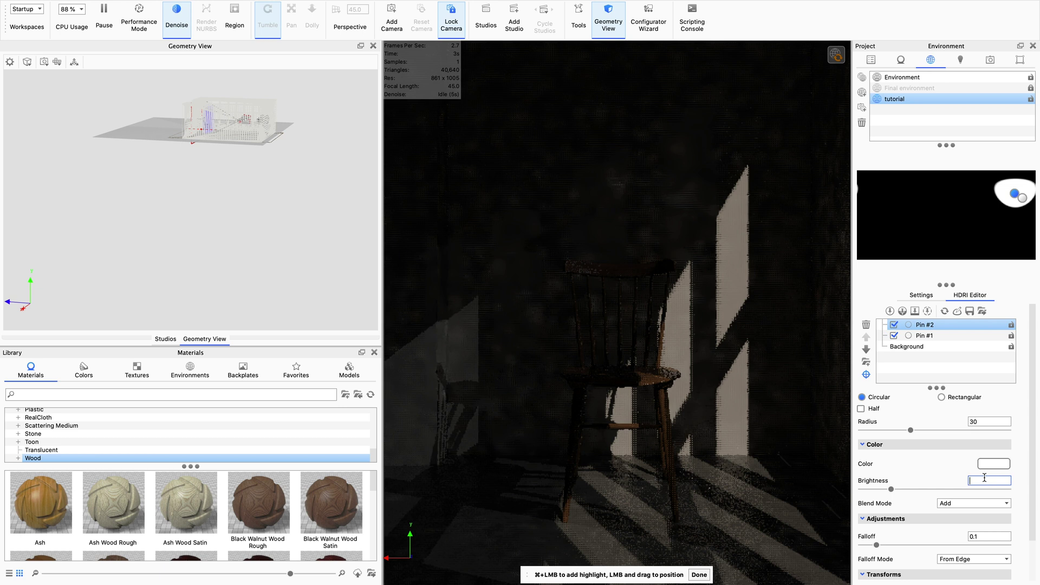
pyautogui.write('5')
pyautogui.press('Return')
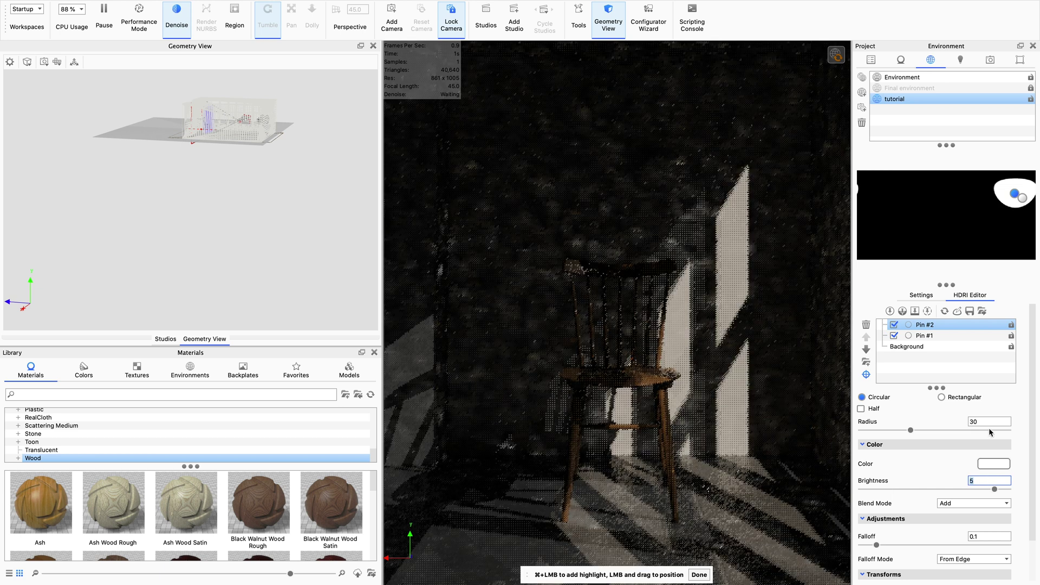
pyautogui.click(699, 575)
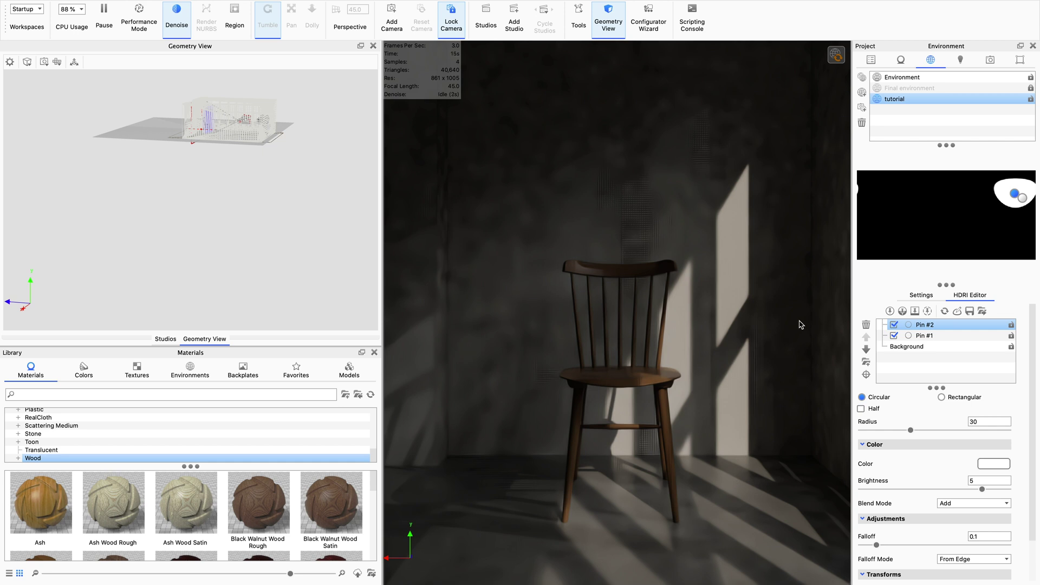
# Select both pins, highlight the radius value of 30, and show the Image settings
pyautogui.keyDown('shift'); pyautogui.click(957, 336); pyautogui.keyUp('shift')
pyautogui.doubleClick(981, 423)
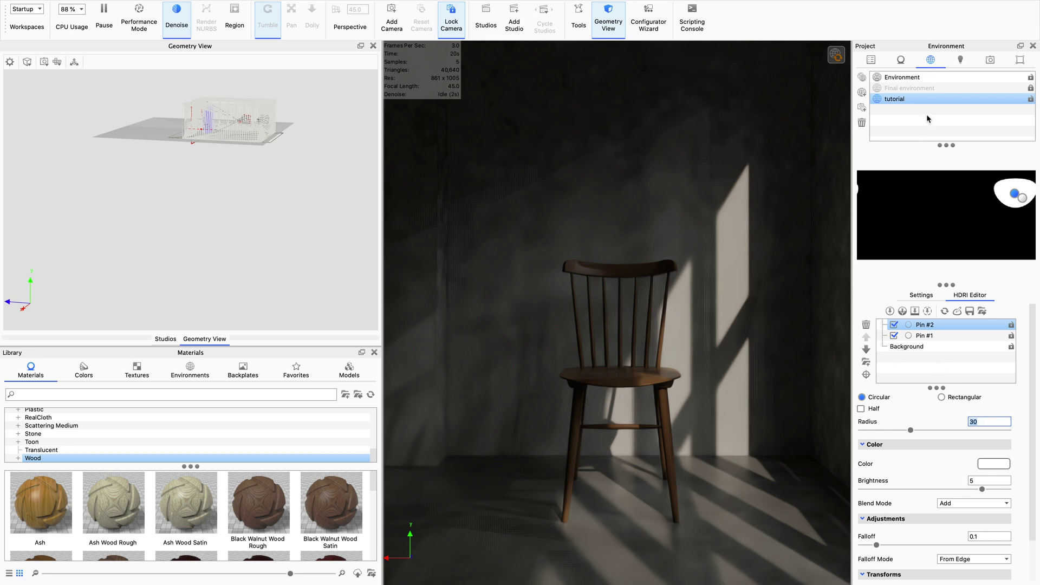
pyautogui.click(1021, 60)
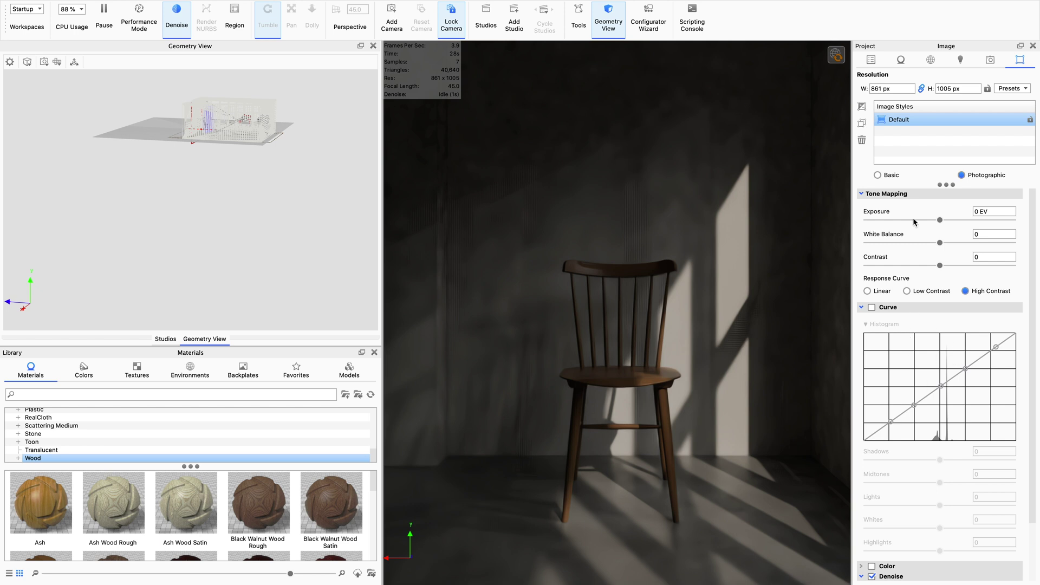
# Return to the tutorial environment's settings and set Pin #2's radius to 70
pyautogui.click(960, 60)
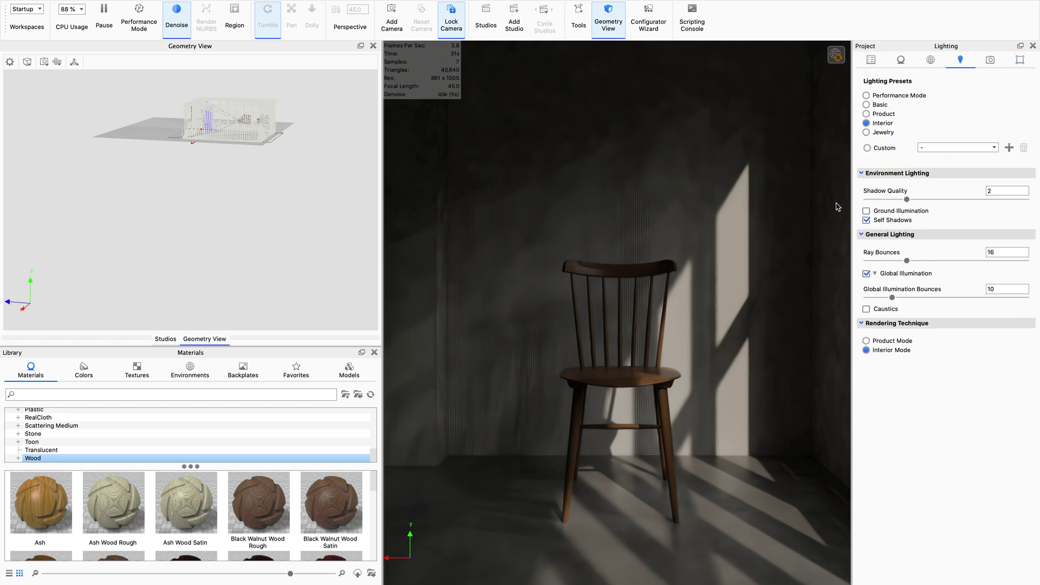
pyautogui.click(930, 59)
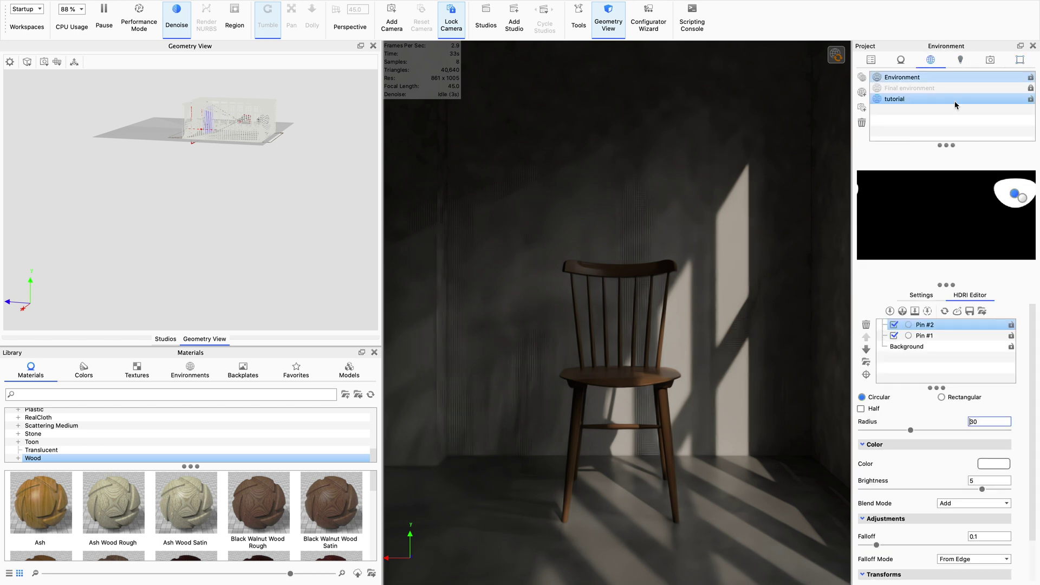
pyautogui.click(954, 100)
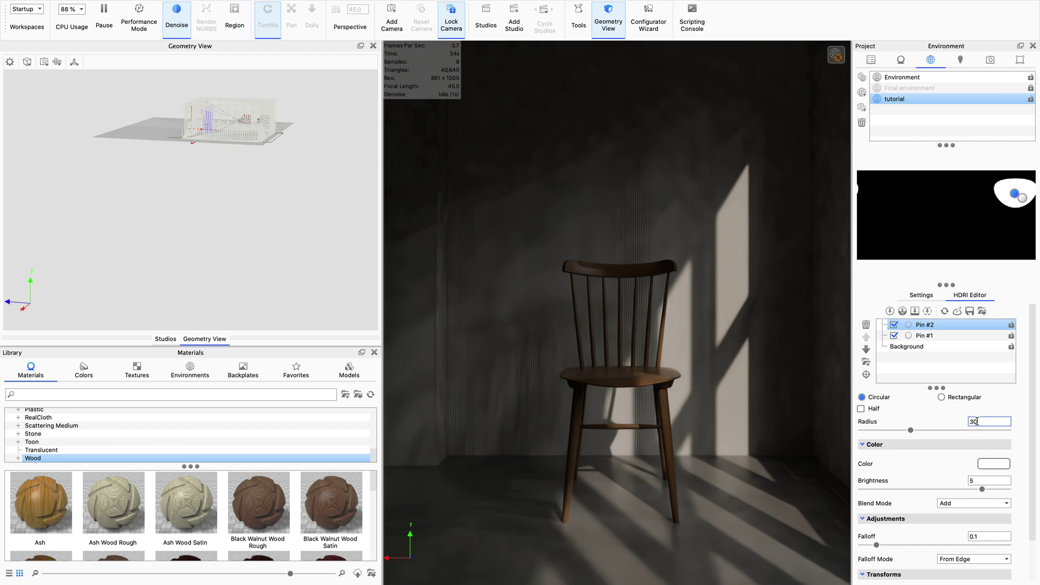
pyautogui.moveTo(976, 421); pyautogui.dragTo(960, 420)
pyautogui.write('70')
pyautogui.press('Return')
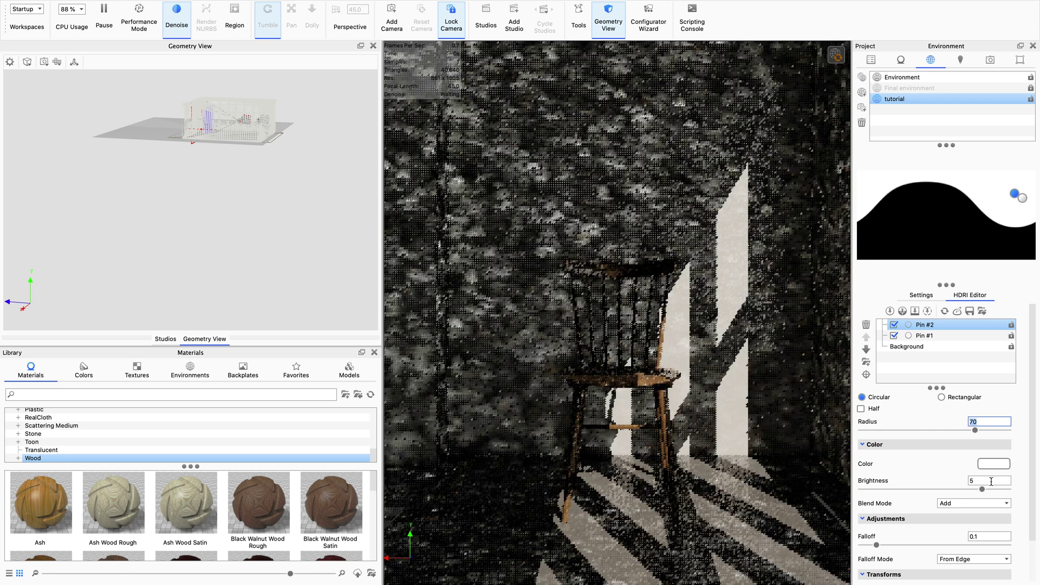
# Dim Pin #2 to brightness 0.3 and lock the tutorial environment
pyautogui.moveTo(991, 481); pyautogui.dragTo(955, 480)
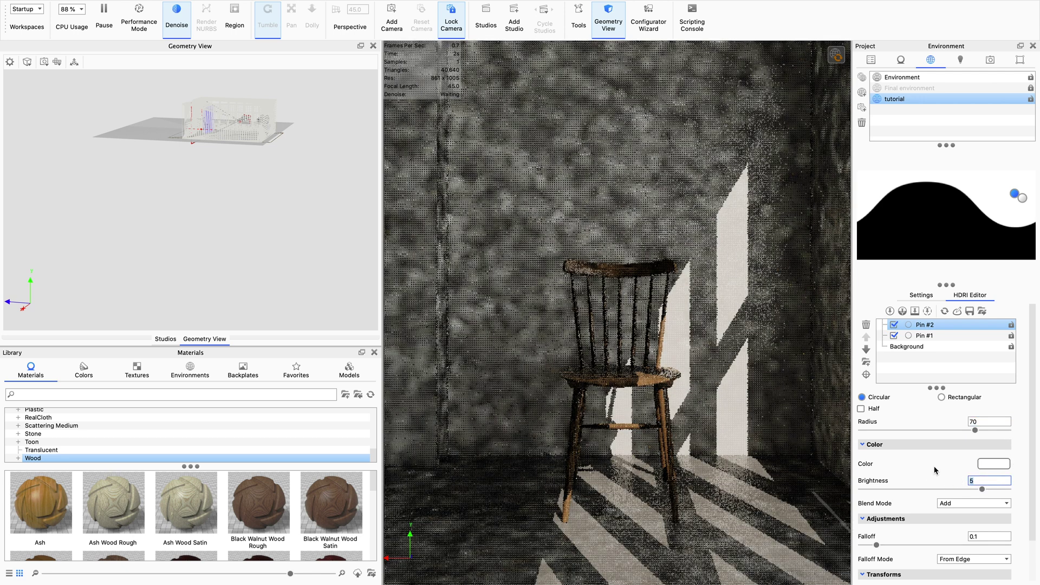
pyautogui.write('0.3')
pyautogui.press('Return')
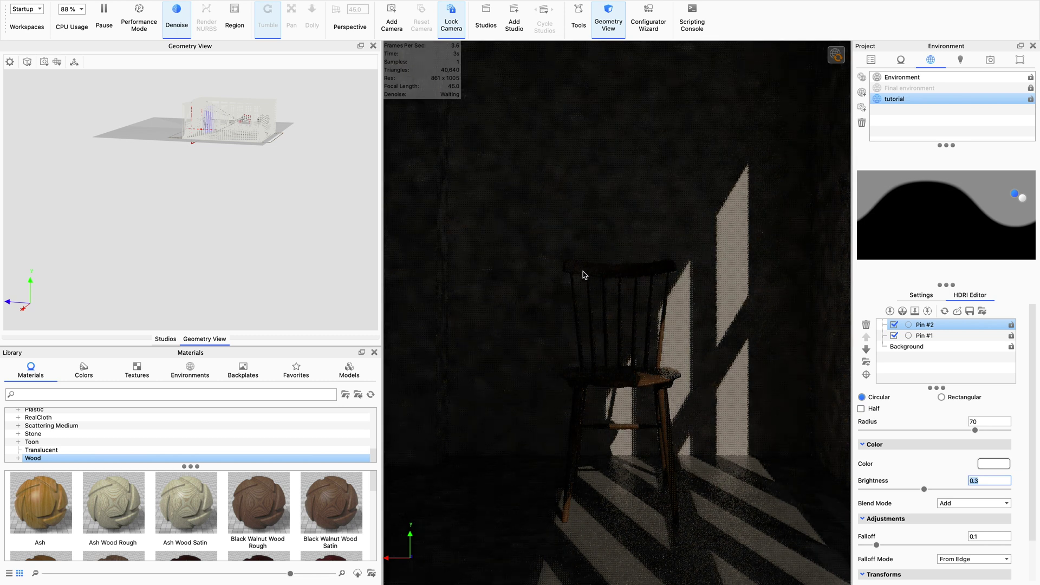
pyautogui.click(576, 276)
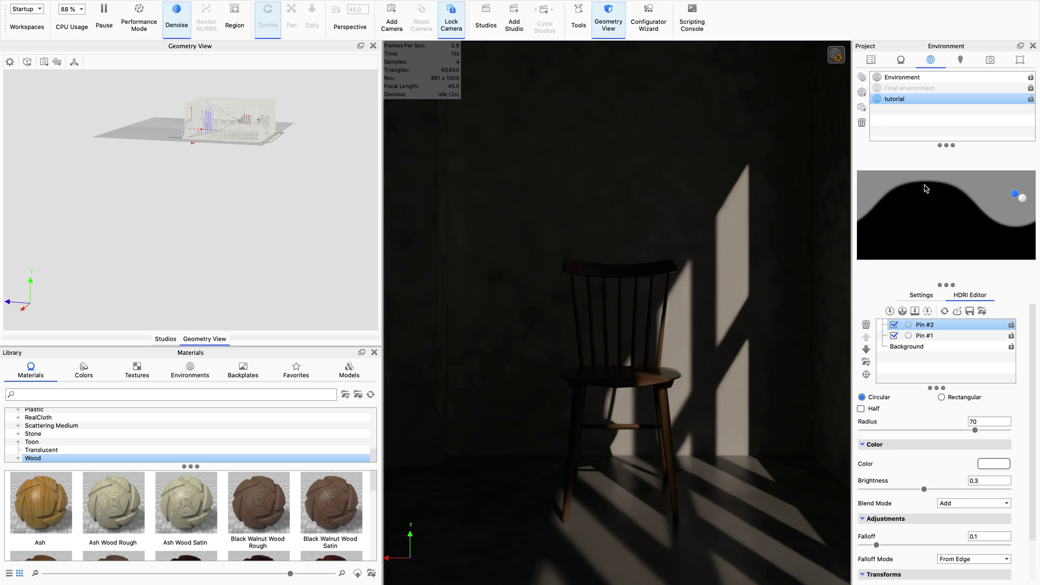
pyautogui.click(1031, 100)
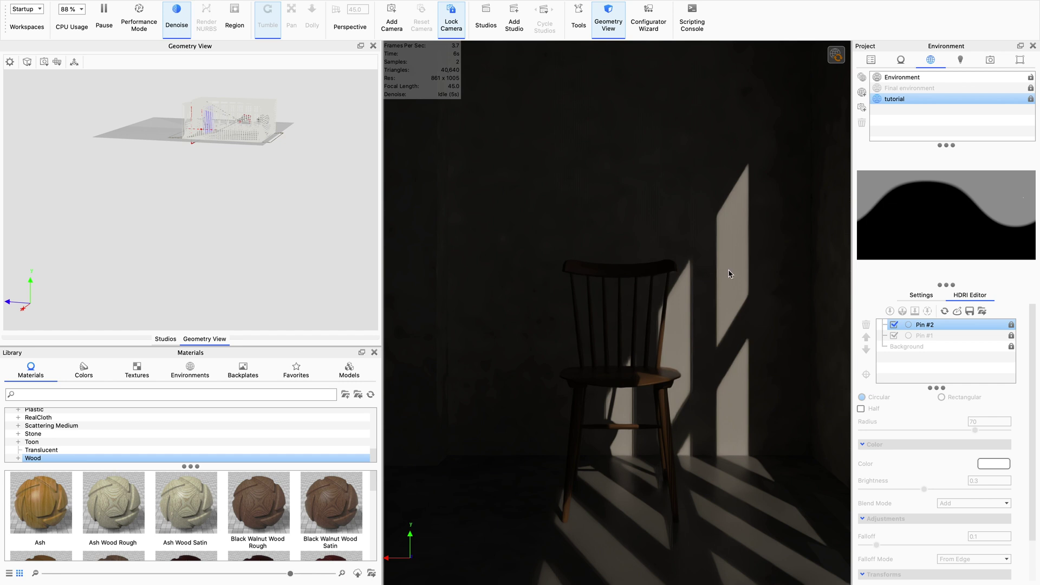
pyautogui.click(836, 54)
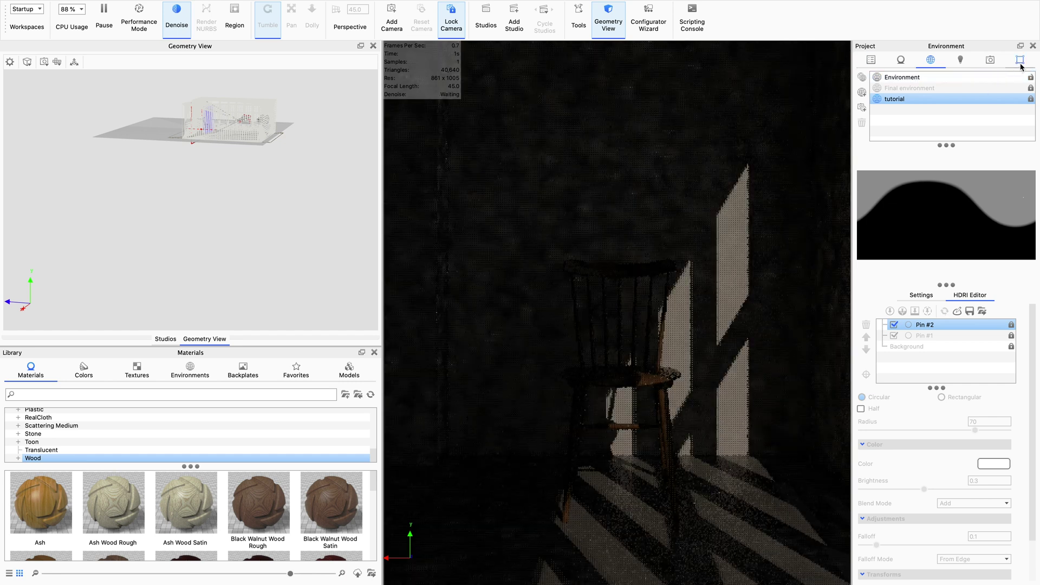
# Show the Image settings and compare Basic tone mapping before returning to Photographic
pyautogui.click(1020, 63)
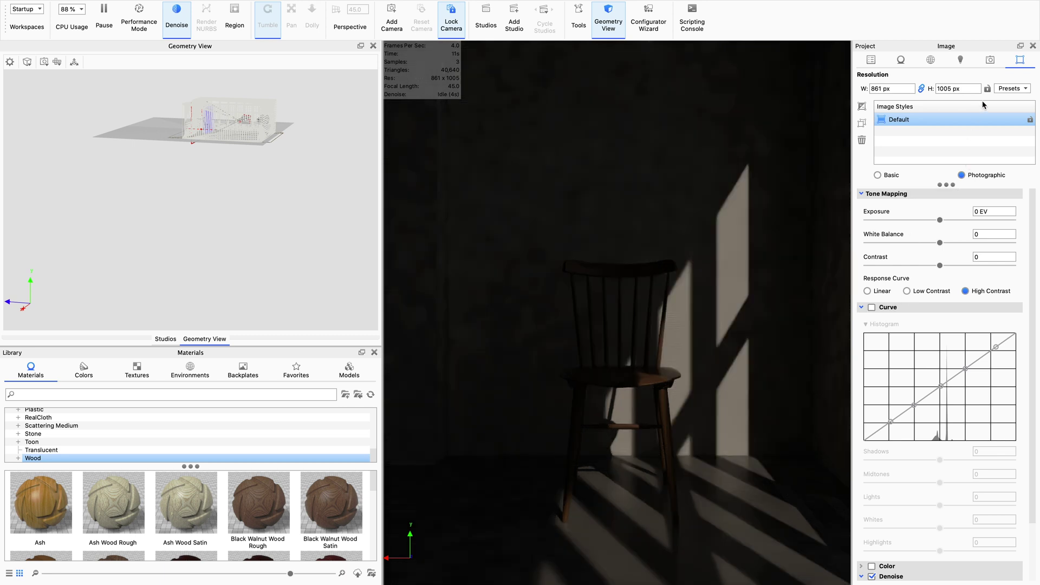
pyautogui.click(890, 176)
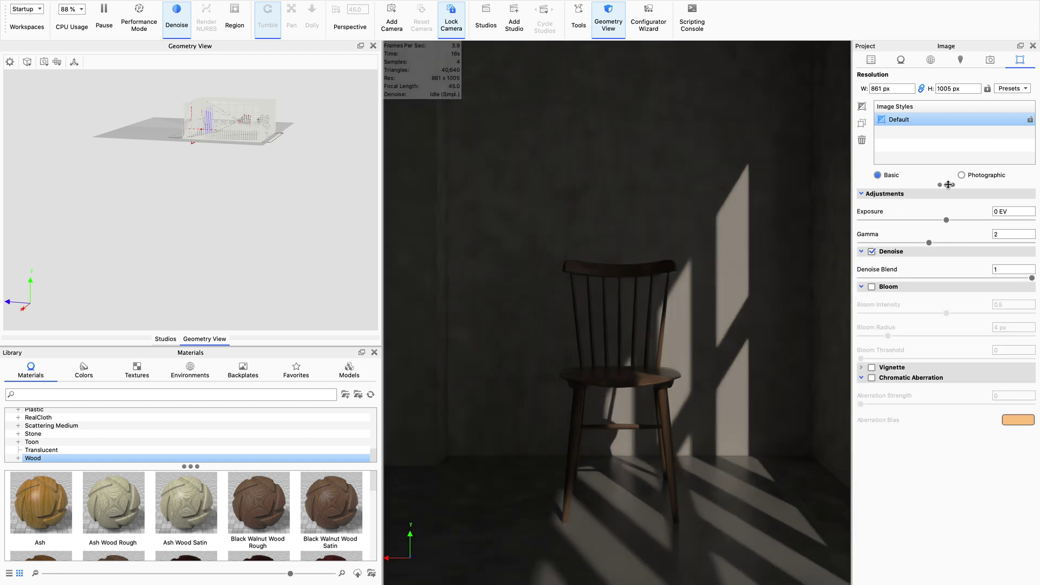
pyautogui.click(986, 176)
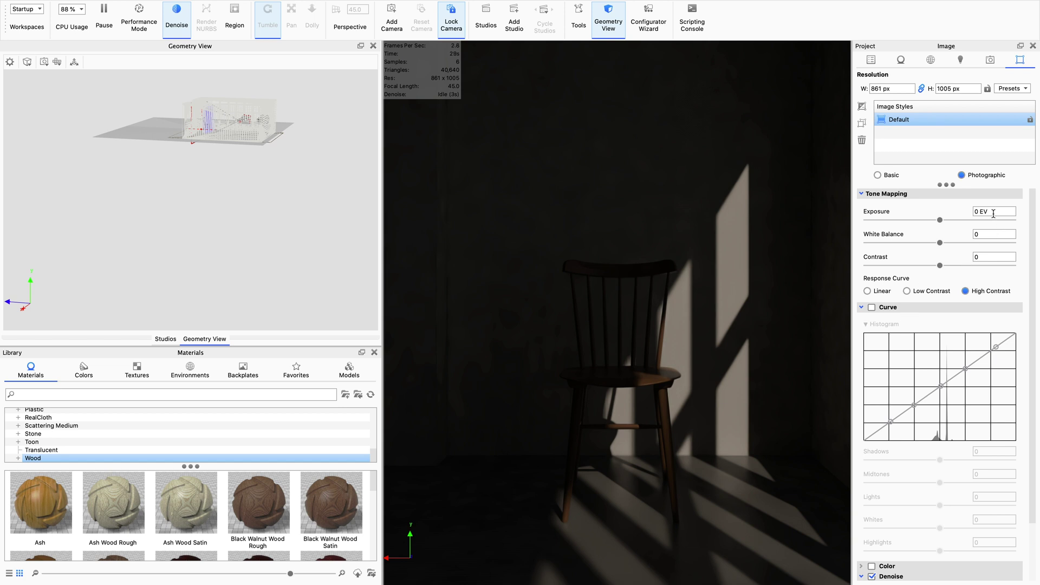
# Raise the exposure to 4 EV, return to Environment settings, and check the reference chair photo
pyautogui.moveTo(940, 220); pyautogui.dragTo(962, 220)
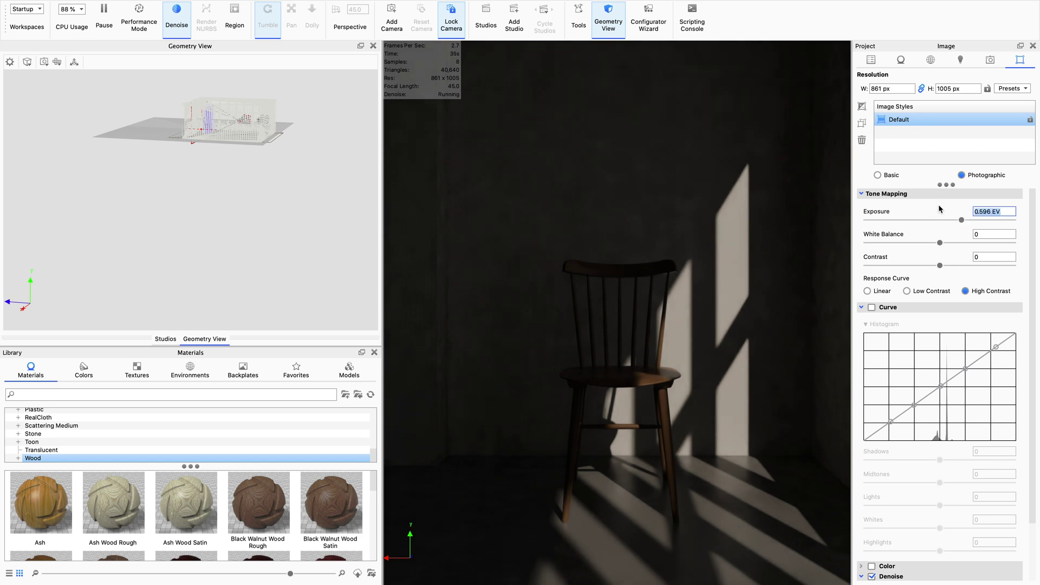
pyautogui.write('4')
pyautogui.press('Return')
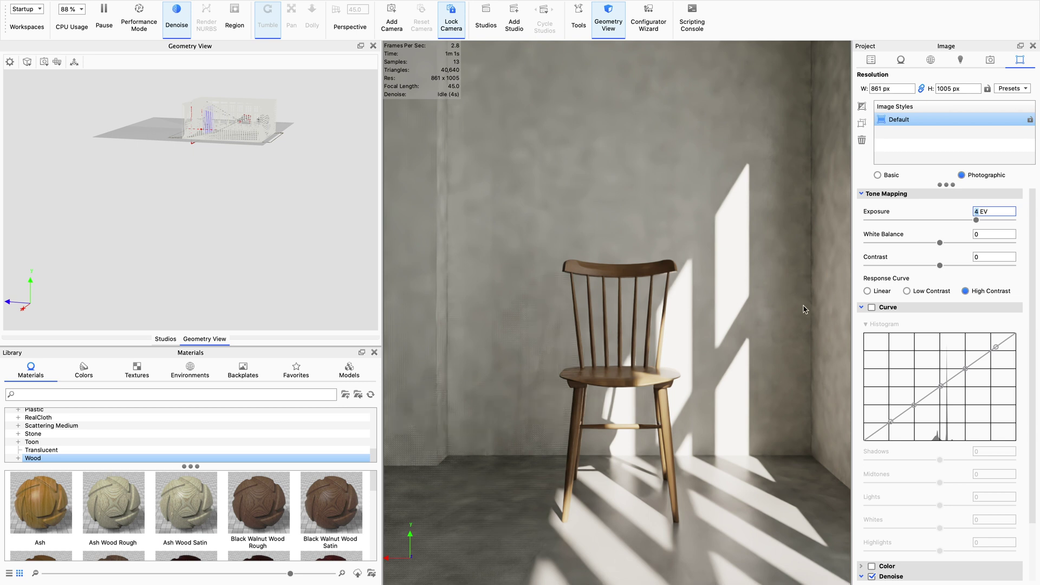
pyautogui.click(930, 59)
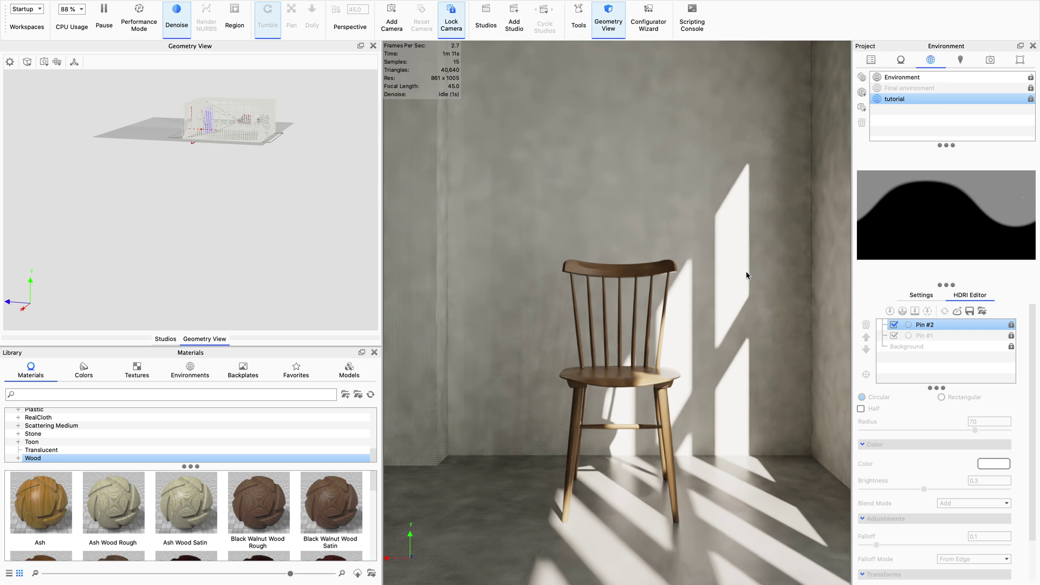
pyautogui.press('super+Tab')
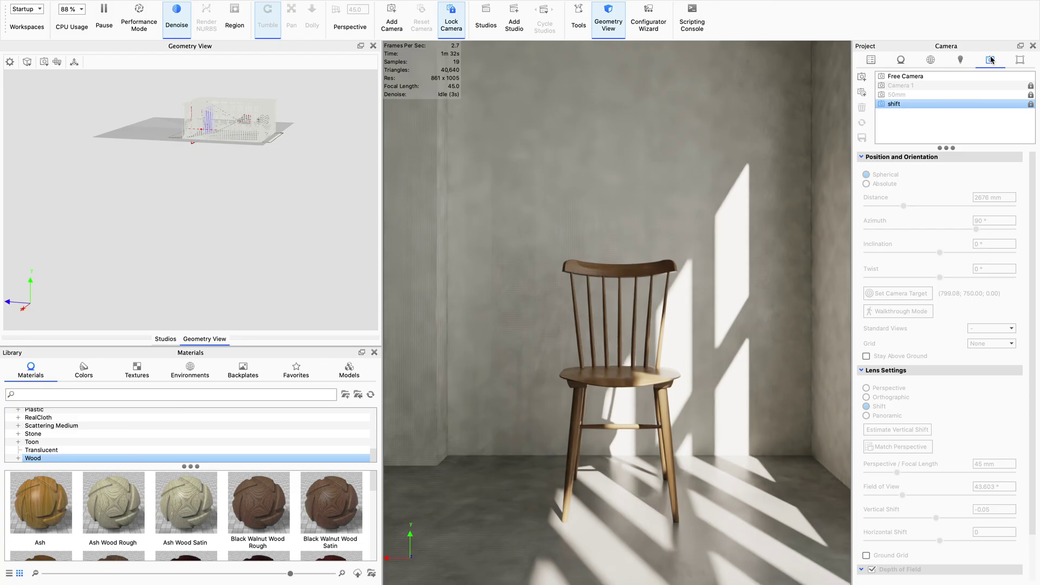
# In the Image settings, set tone mapping Contrast to -0.27 and enable the Curve adjustment
pyautogui.click(1020, 60)
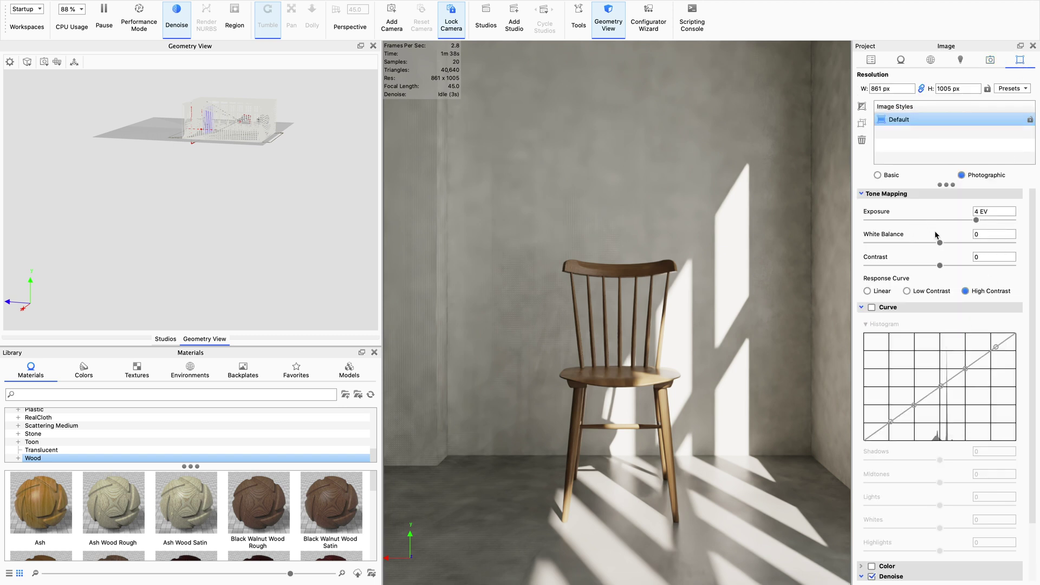
pyautogui.click(1000, 257)
pyautogui.write('-0.27')
pyautogui.press('Return')
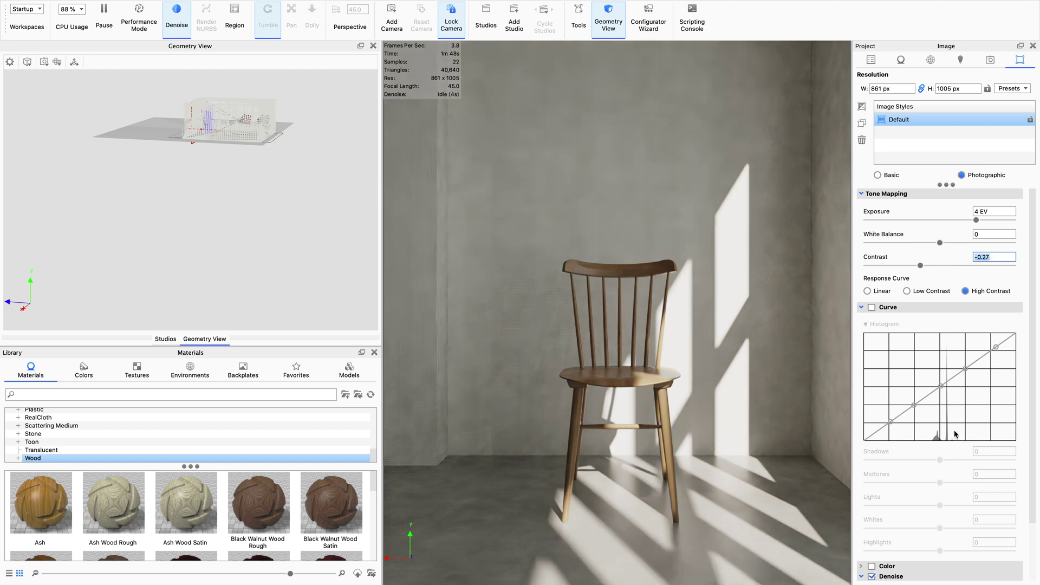
pyautogui.click(871, 307)
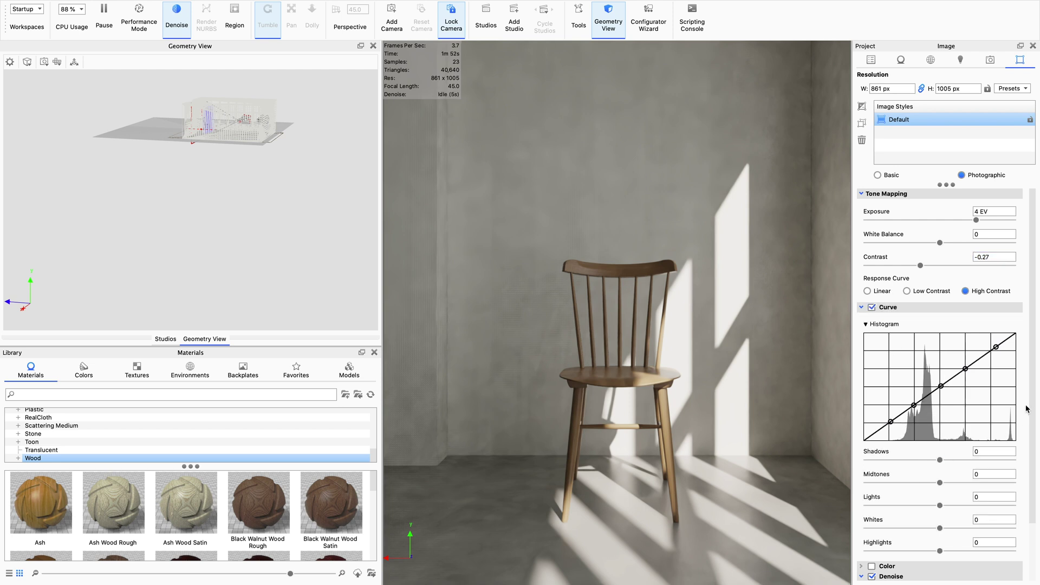
# Lift the tone curve's shadows (Shadows 1.789, Highlights -0.333) and switch lighting to the Final environment
pyautogui.moveTo(1032, 396)
pyautogui.mouseDown()
pyautogui.moveTo(1028, 458)
pyautogui.moveTo(1030, 396)
pyautogui.mouseUp()
pyautogui.moveTo(891, 427); pyautogui.dragTo(891, 412)
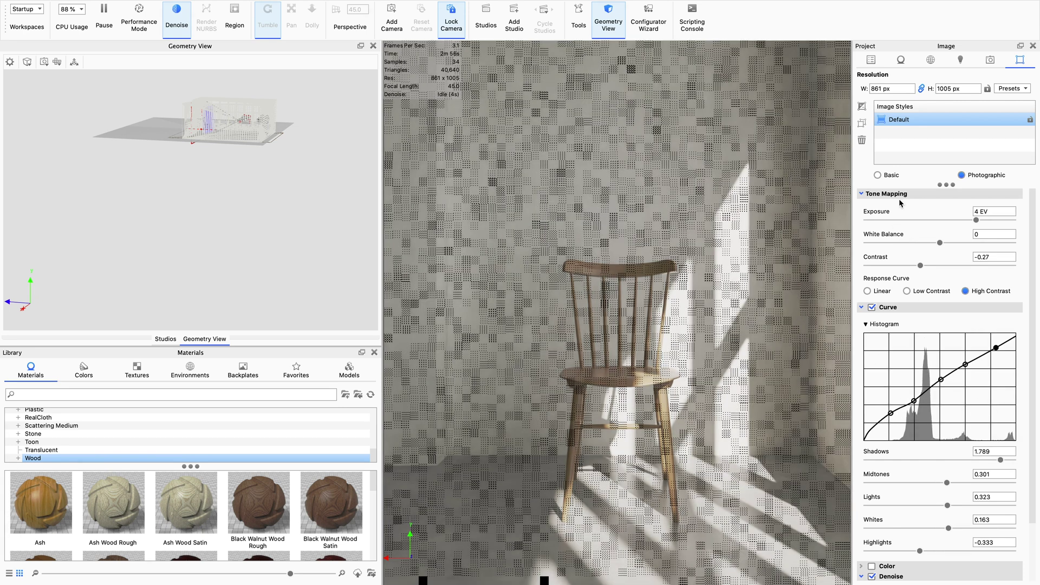
pyautogui.click(925, 63)
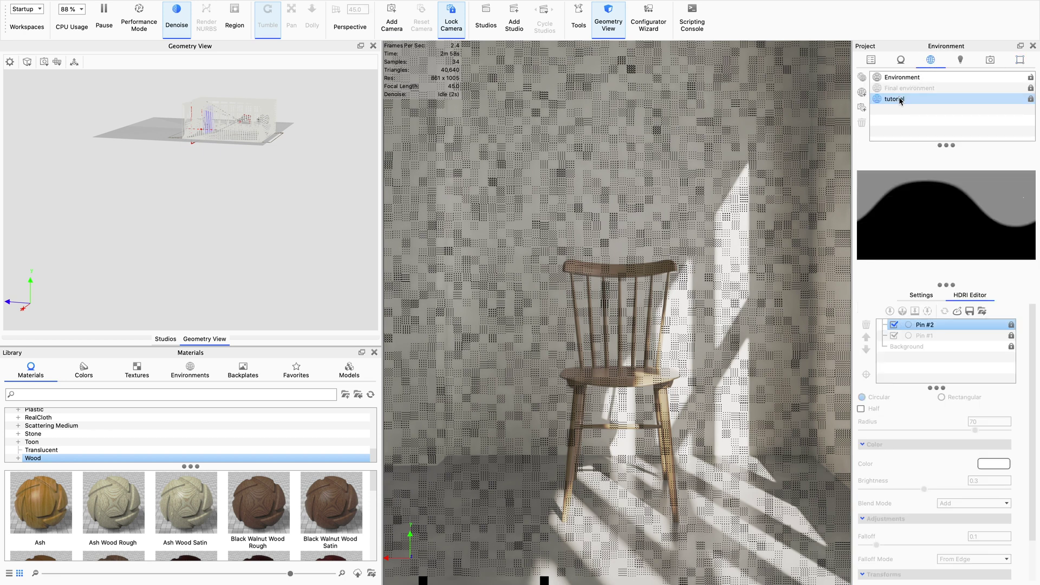
pyautogui.click(939, 89)
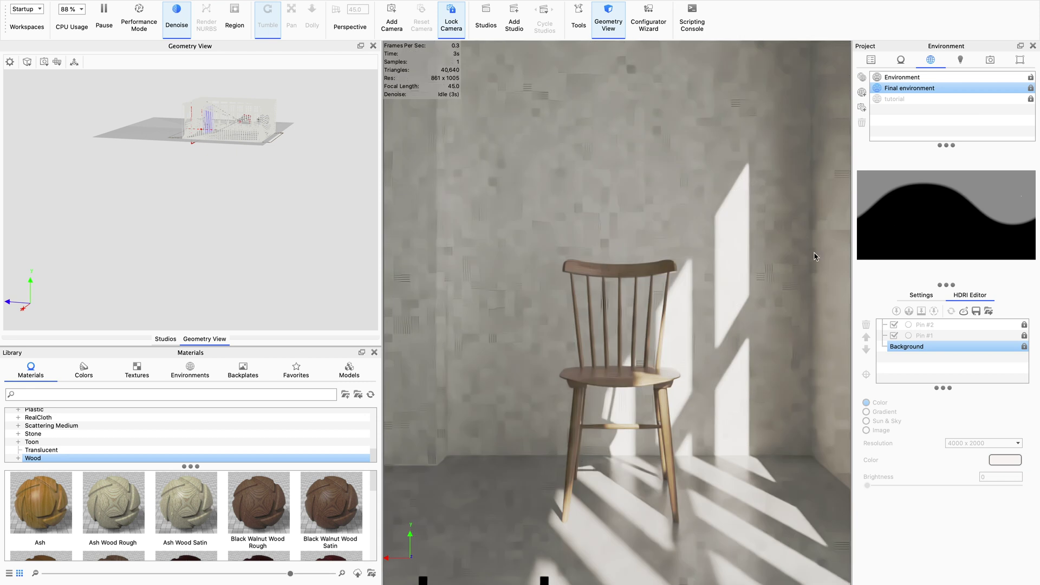
# Enter tone curve values Shadows 0.403, Midtones 1.072 and Lights 1.233
pyautogui.click(1020, 59)
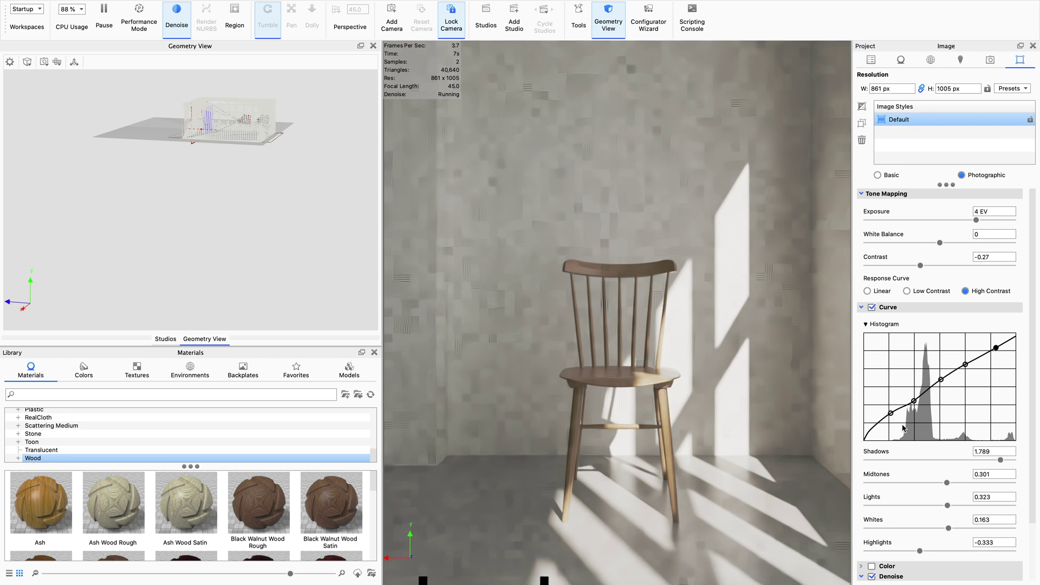
pyautogui.click(1003, 450)
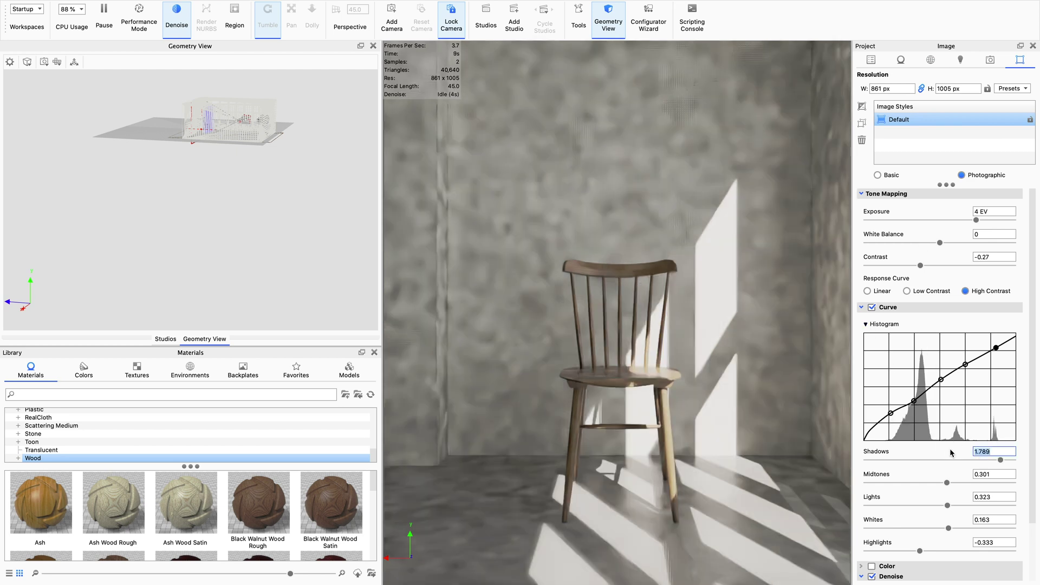
pyautogui.write('0.403')
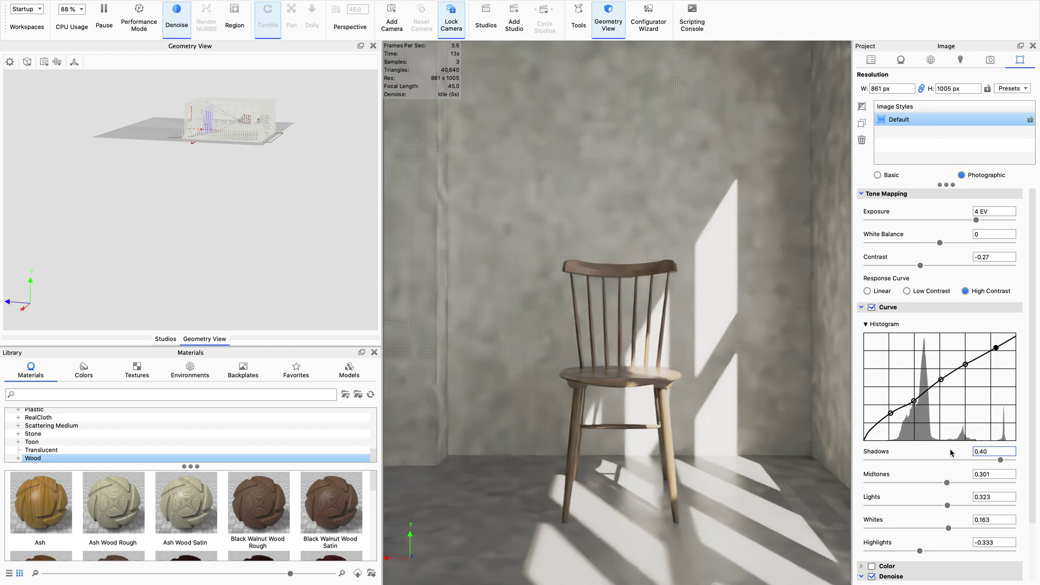
pyautogui.click(983, 472)
pyautogui.doubleClick(983, 472)
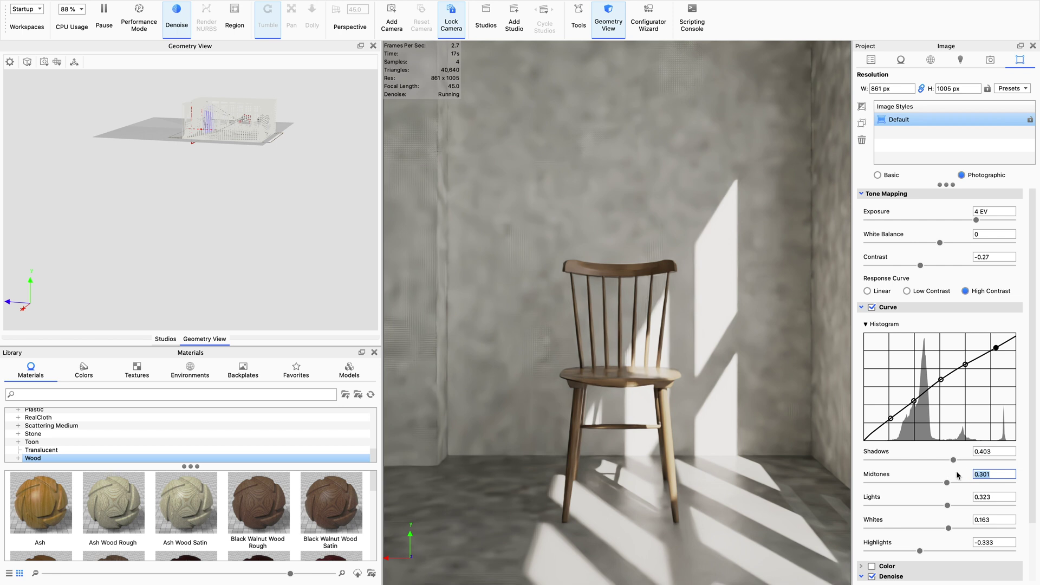
pyautogui.write('1')
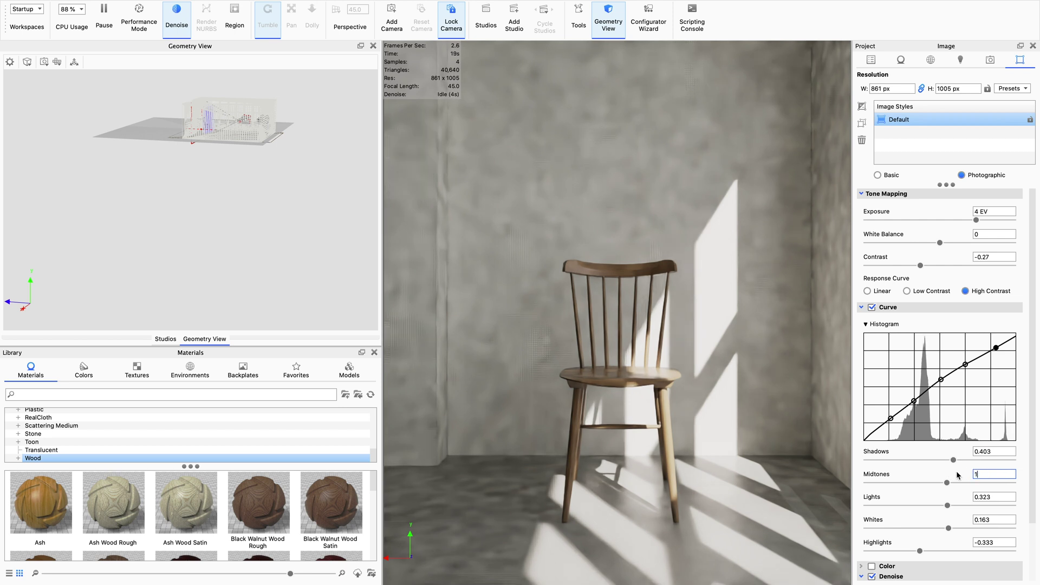
pyautogui.write('.072')
pyautogui.press('Return')
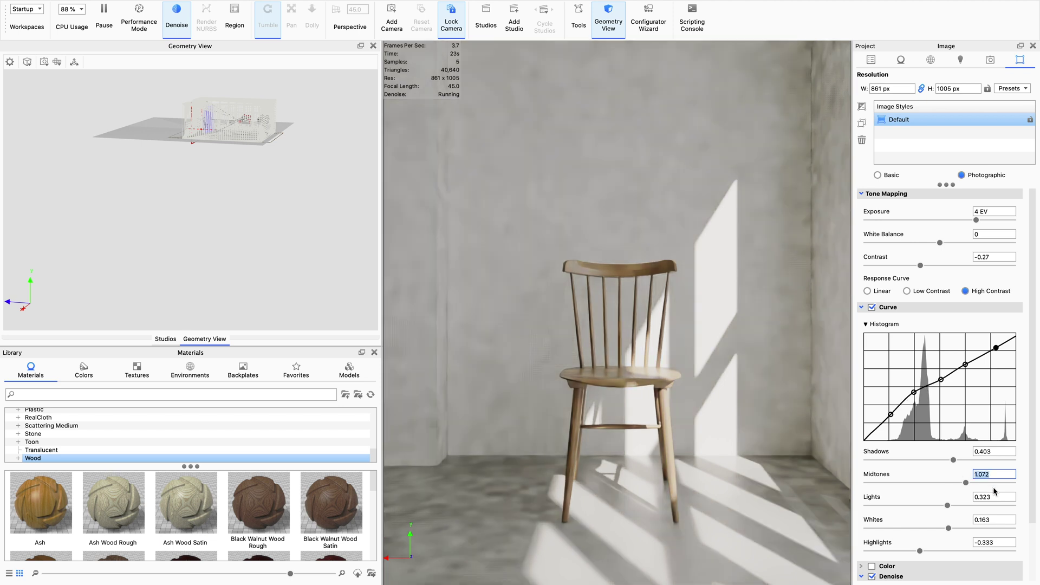
pyautogui.click(974, 497)
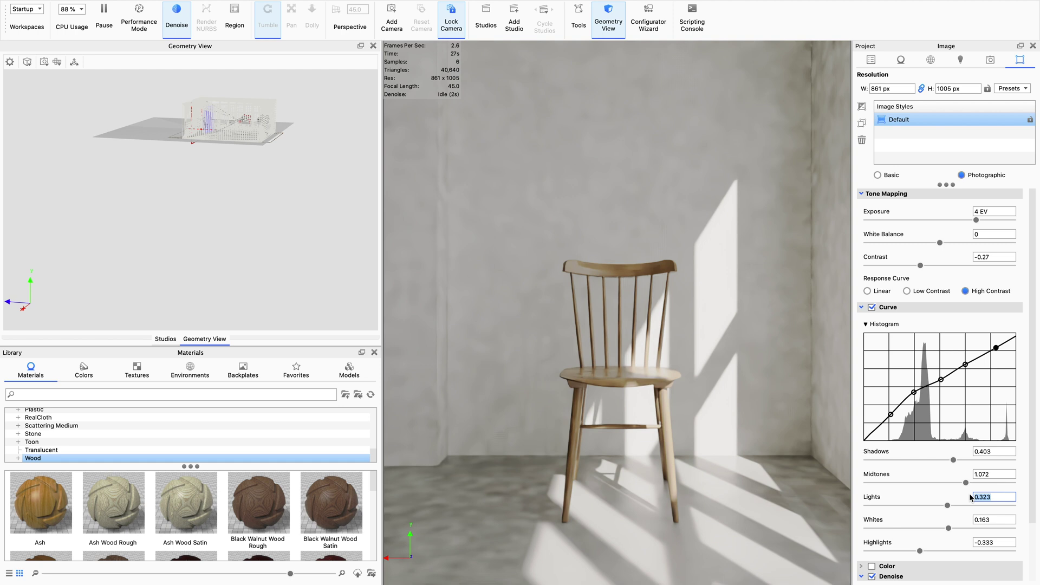
pyautogui.write('1.233')
pyautogui.press('Return')
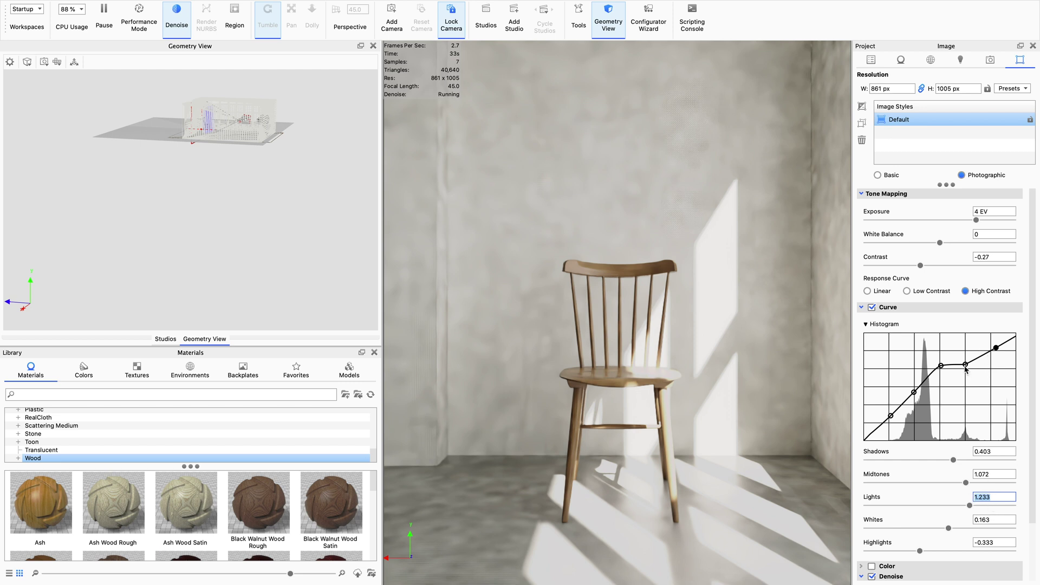
# Reshape the upper curve points to set Whites 0.963 and Highlights 0.656
pyautogui.click(965, 365)
pyautogui.click(995, 519)
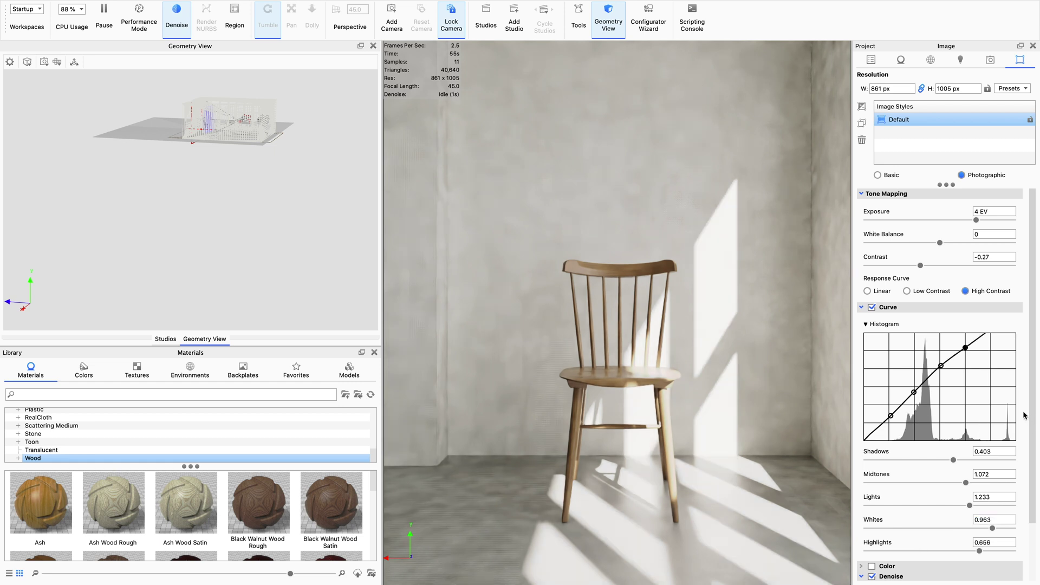
pyautogui.moveTo(945, 368); pyautogui.dragTo(942, 359)
pyautogui.moveTo(907, 400)
pyautogui.mouseDown()
pyautogui.moveTo(909, 378)
pyautogui.moveTo(916, 400)
pyautogui.mouseUp()
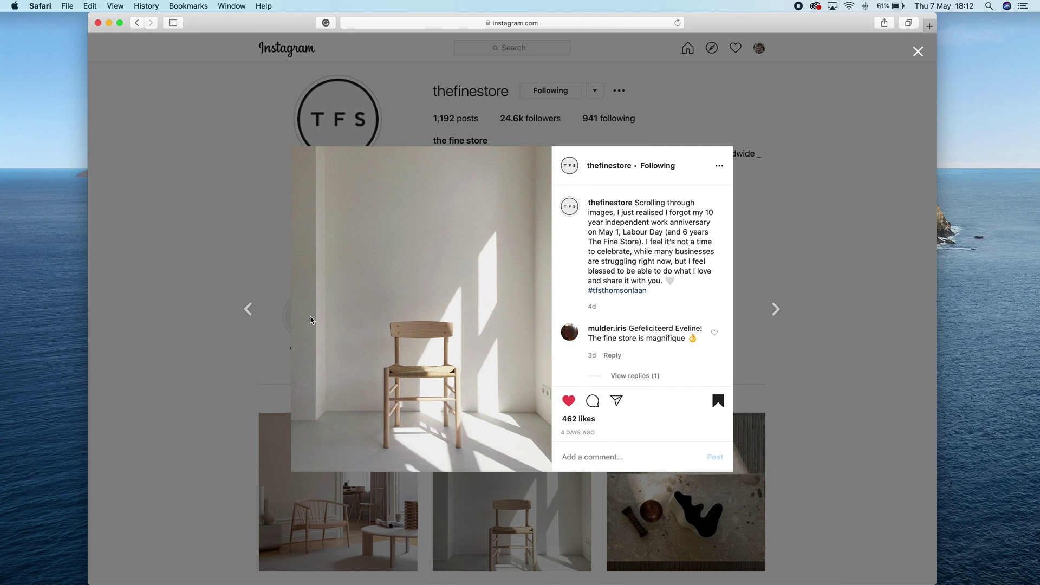
pyautogui.hotkey('ctrl', 'Right')
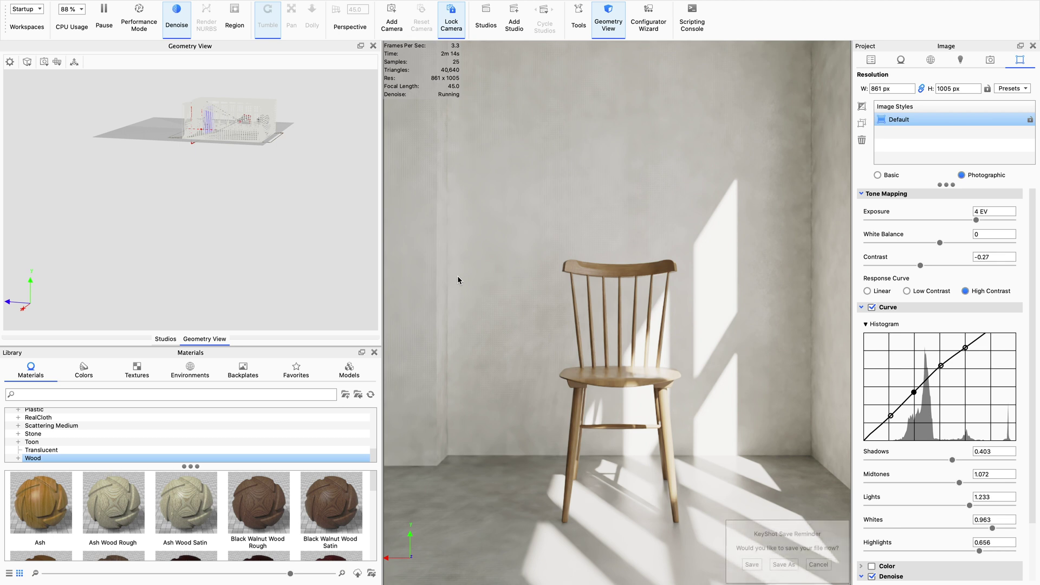
pyautogui.click(819, 565)
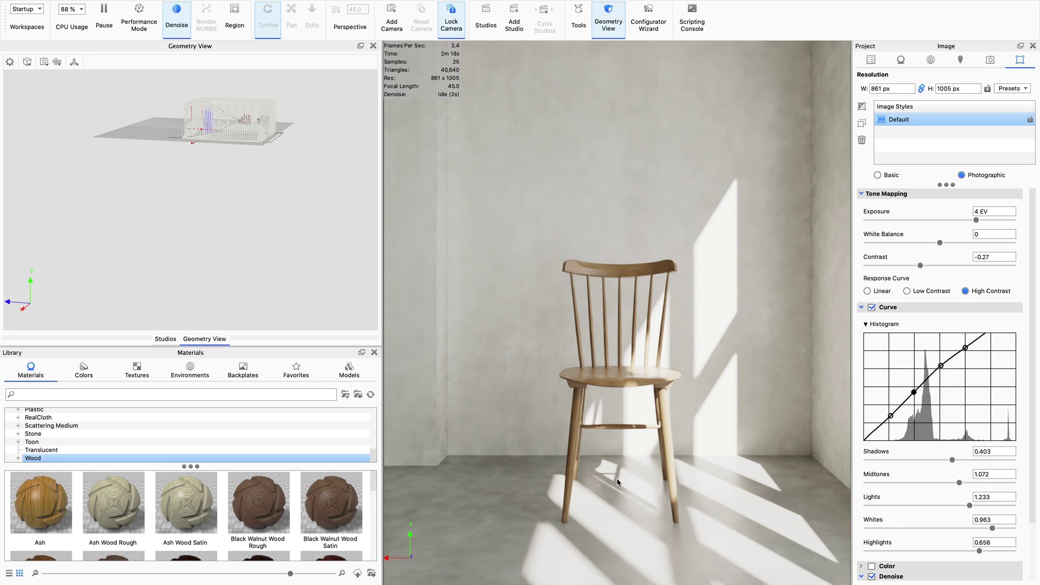
pyautogui.press('e')
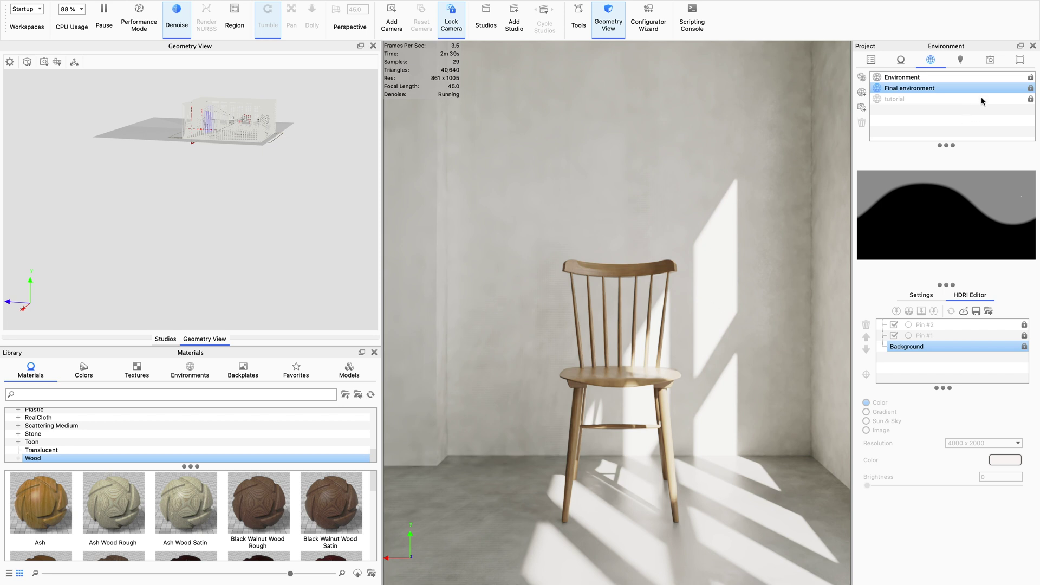
pyautogui.keyDown('shift'); pyautogui.click(984, 78); pyautogui.keyUp('shift')
pyautogui.keyDown('ctrl'); pyautogui.click(985, 76); pyautogui.keyUp('ctrl')
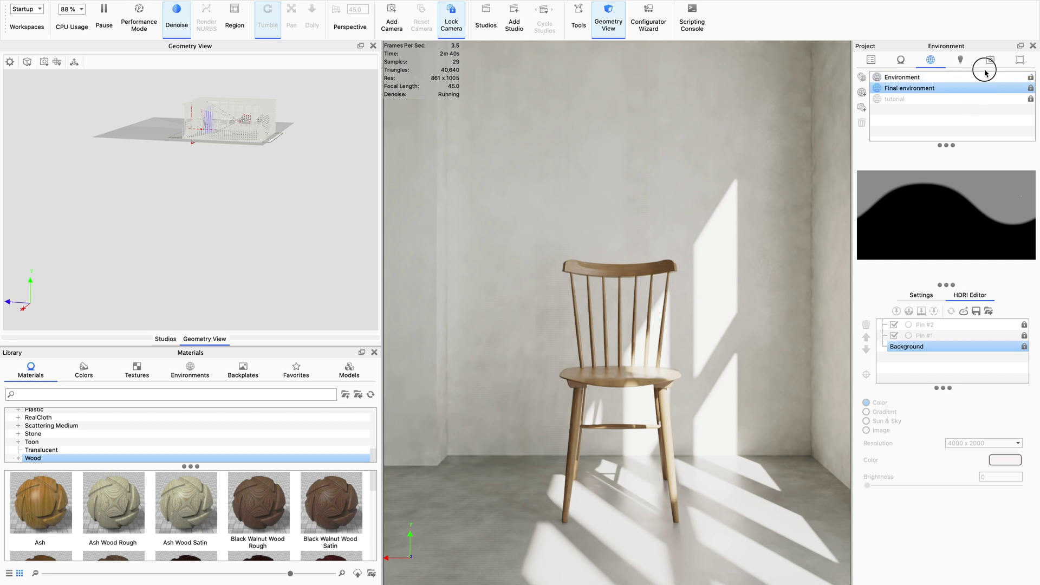
pyautogui.click(1023, 63)
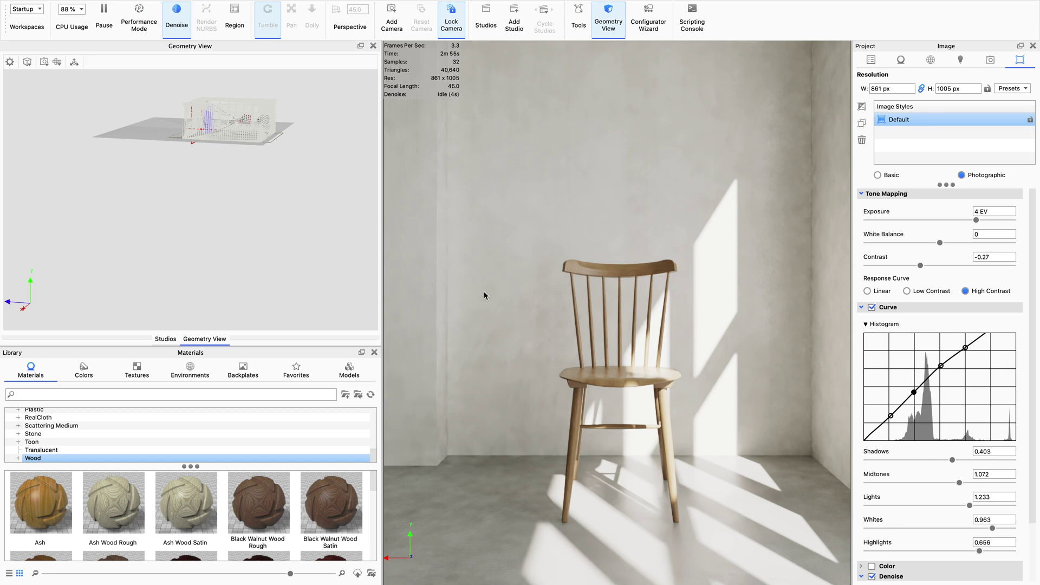
# Tilt the Geometry View to a top-down room view and bring up the Final environment's HDRI pins
pyautogui.moveTo(244, 178); pyautogui.dragTo(262, 227)
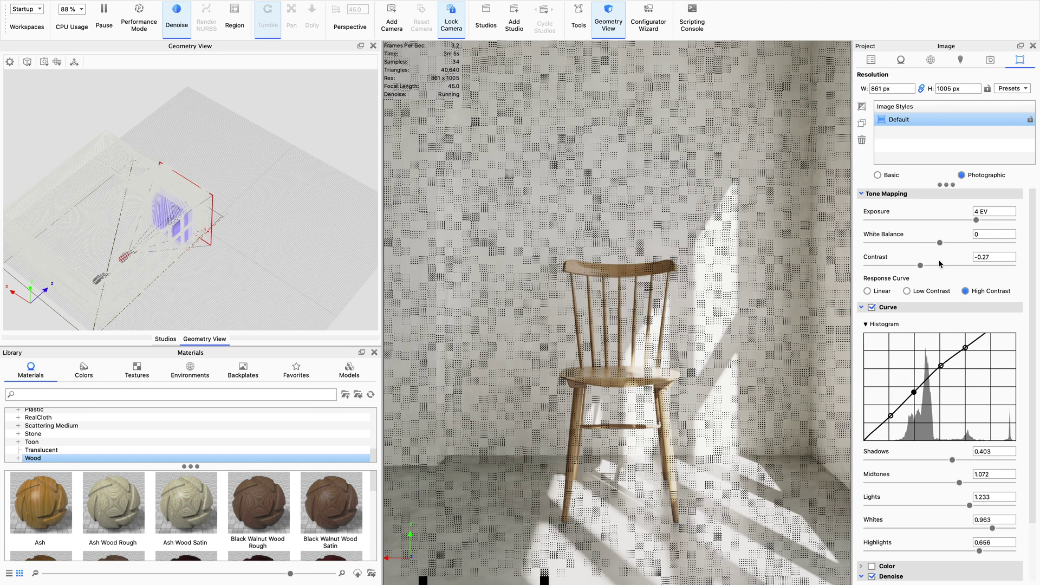
pyautogui.click(930, 61)
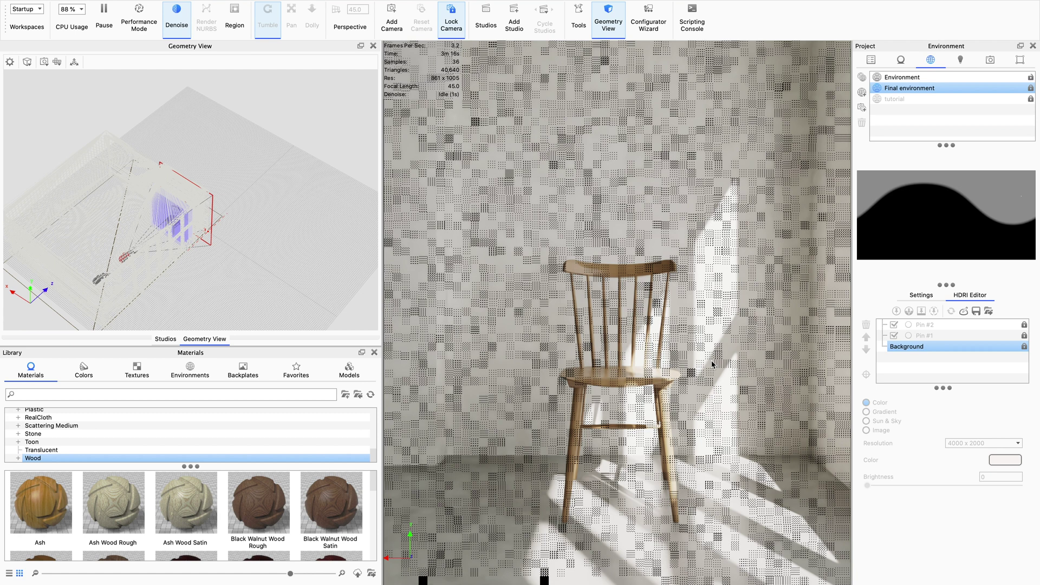